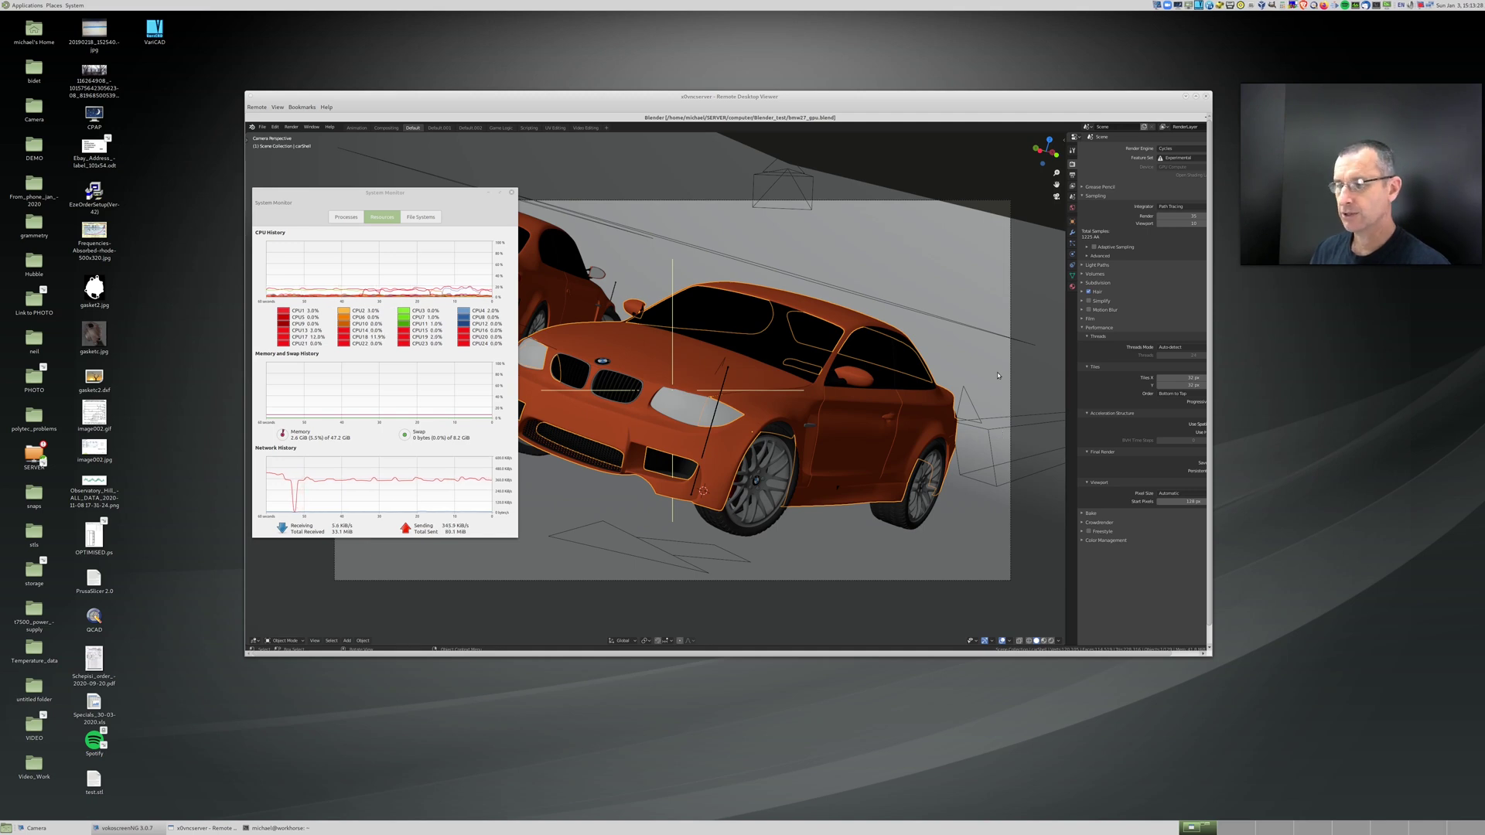
Step: Enlarge the Remote Desktop Viewer window so the whole remote Blender session and its taskbar show
drag(1210, 665, 1240, 684)
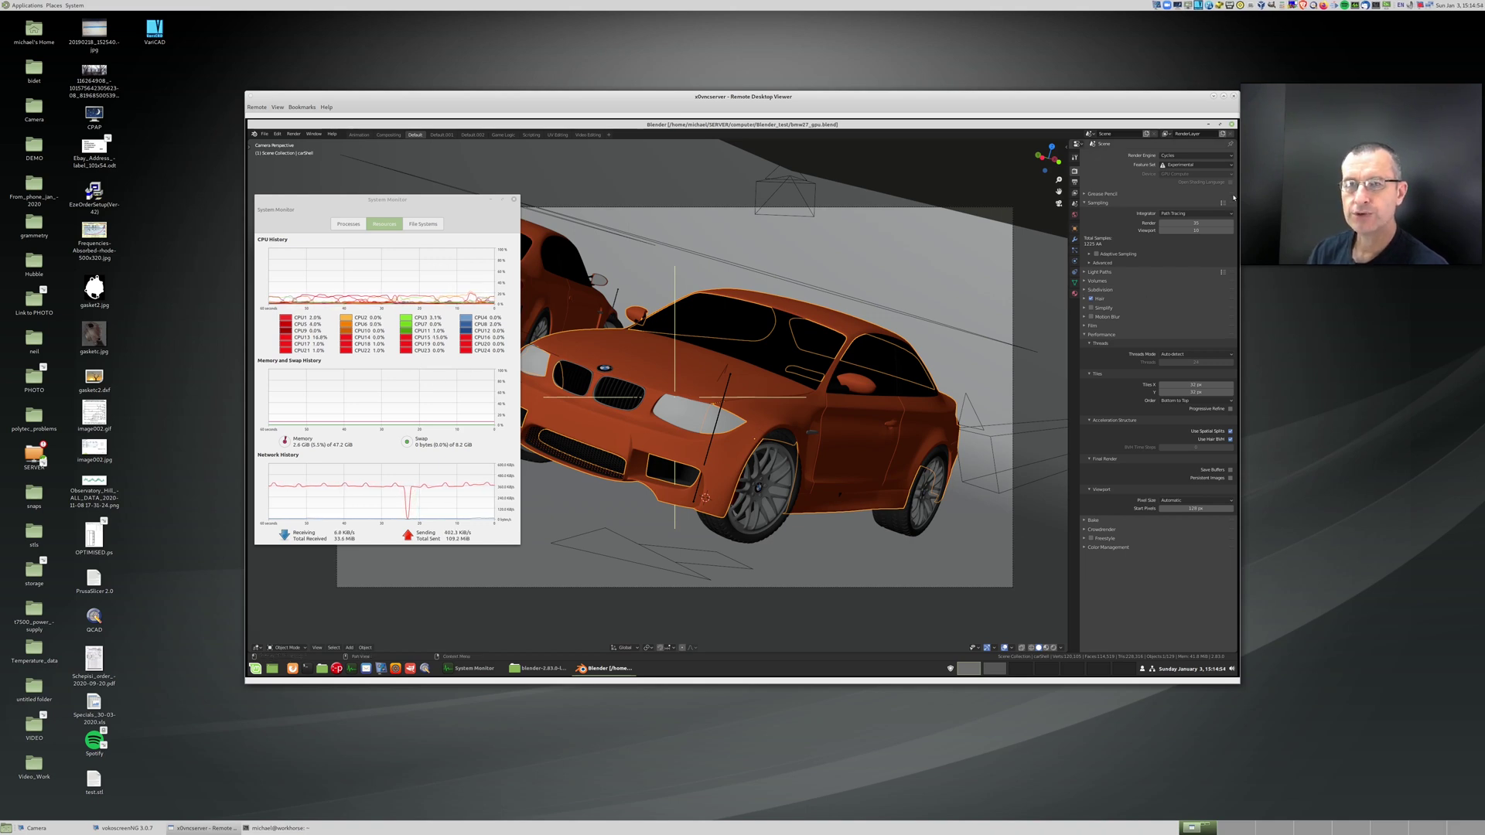
Step: Set the Cycles render tiles to 256 x 256 px, leaving the render device unchanged
click(1186, 174)
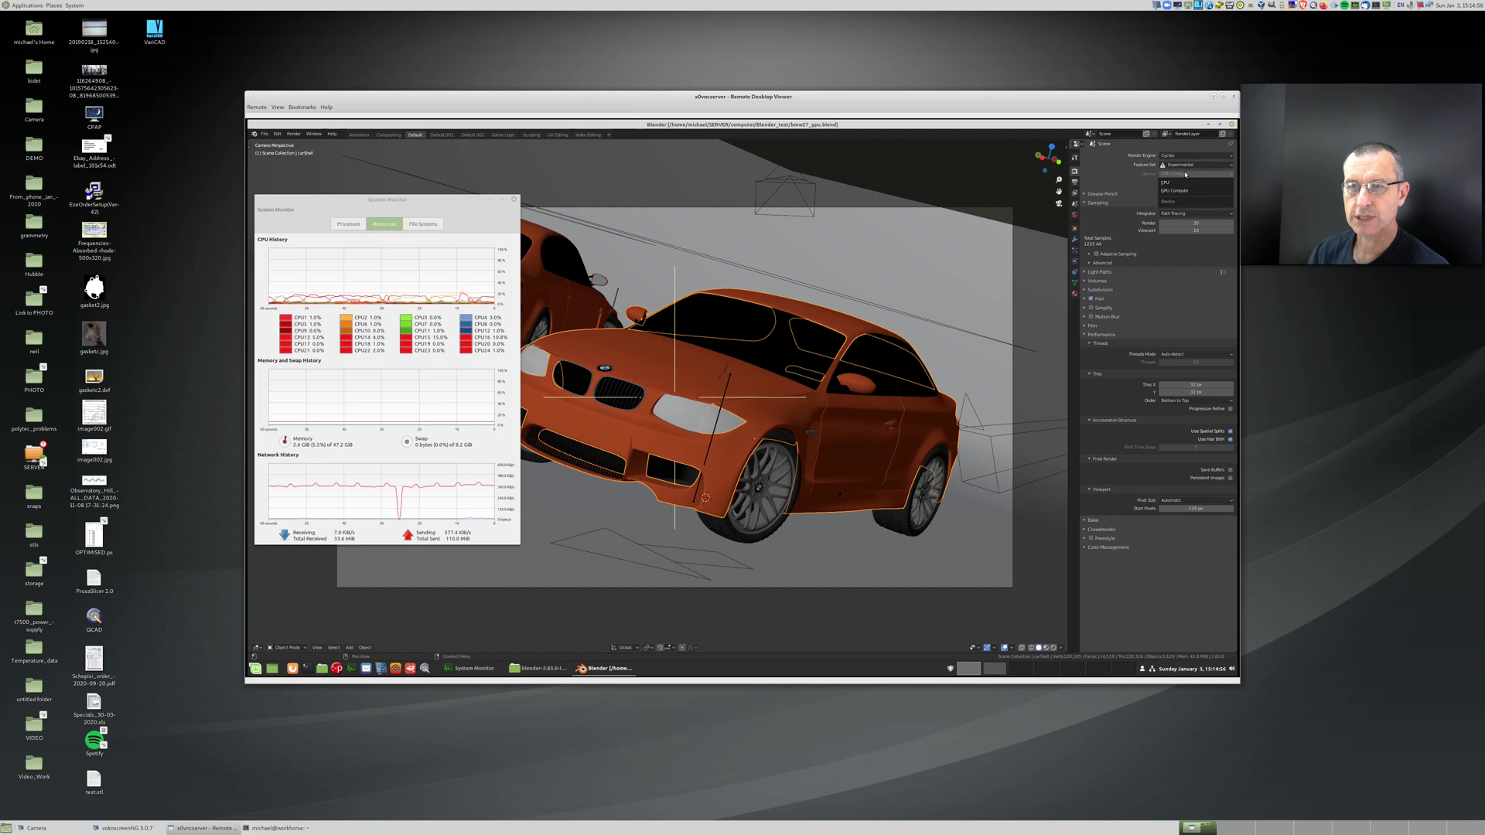
click(1186, 174)
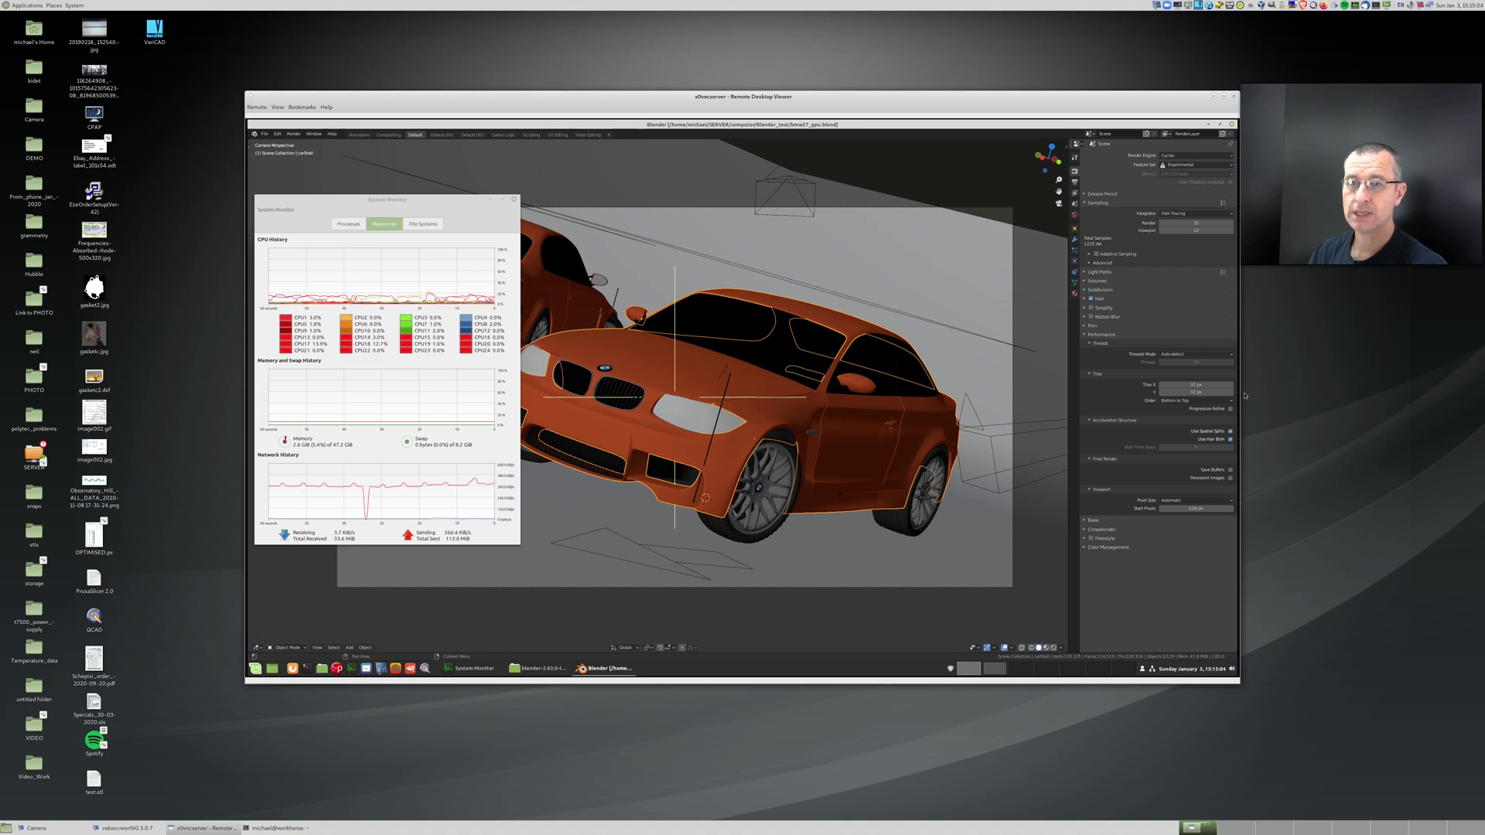
click(1195, 384)
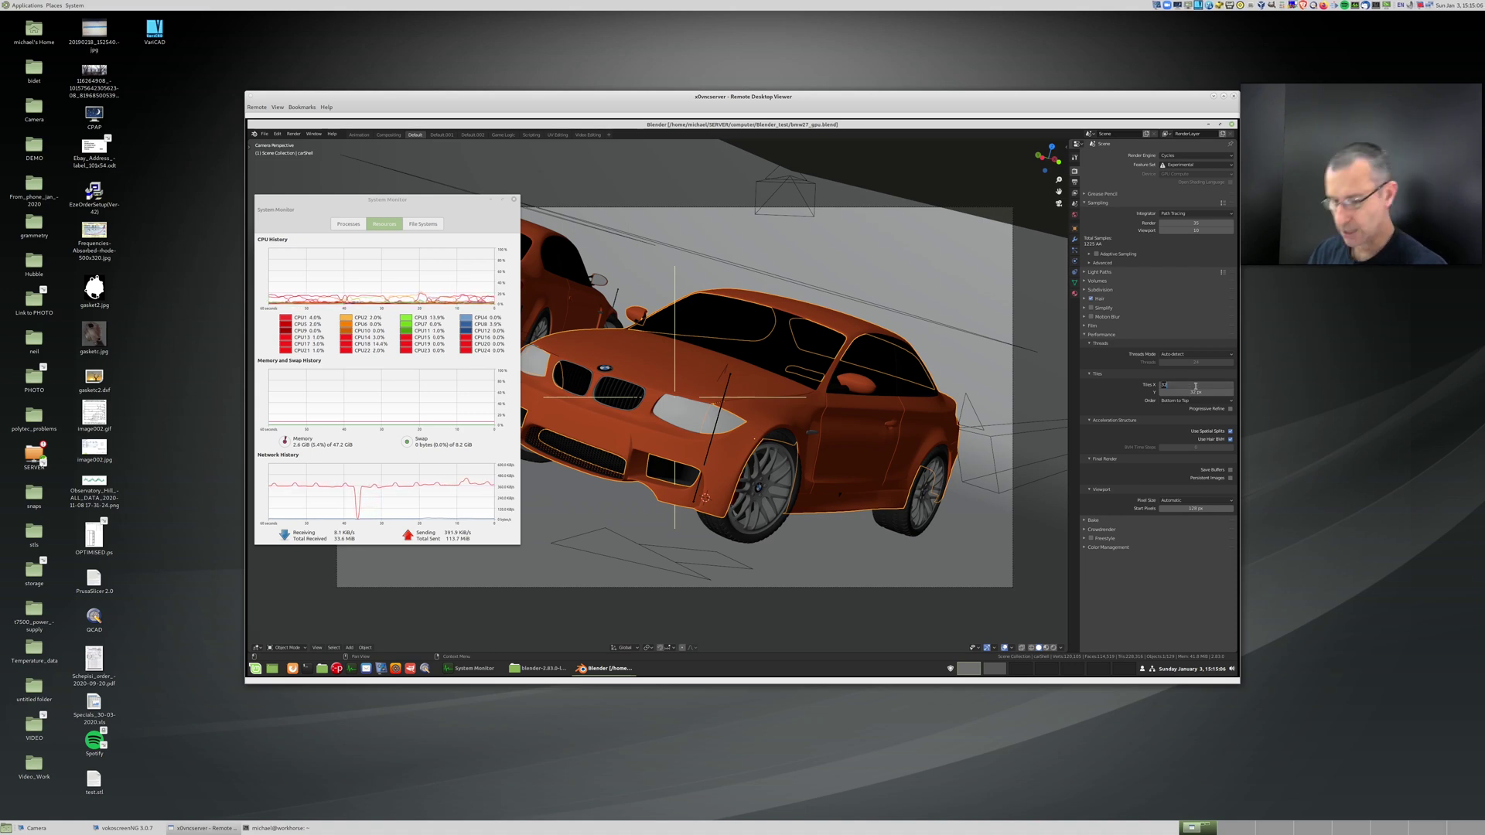
text(256)
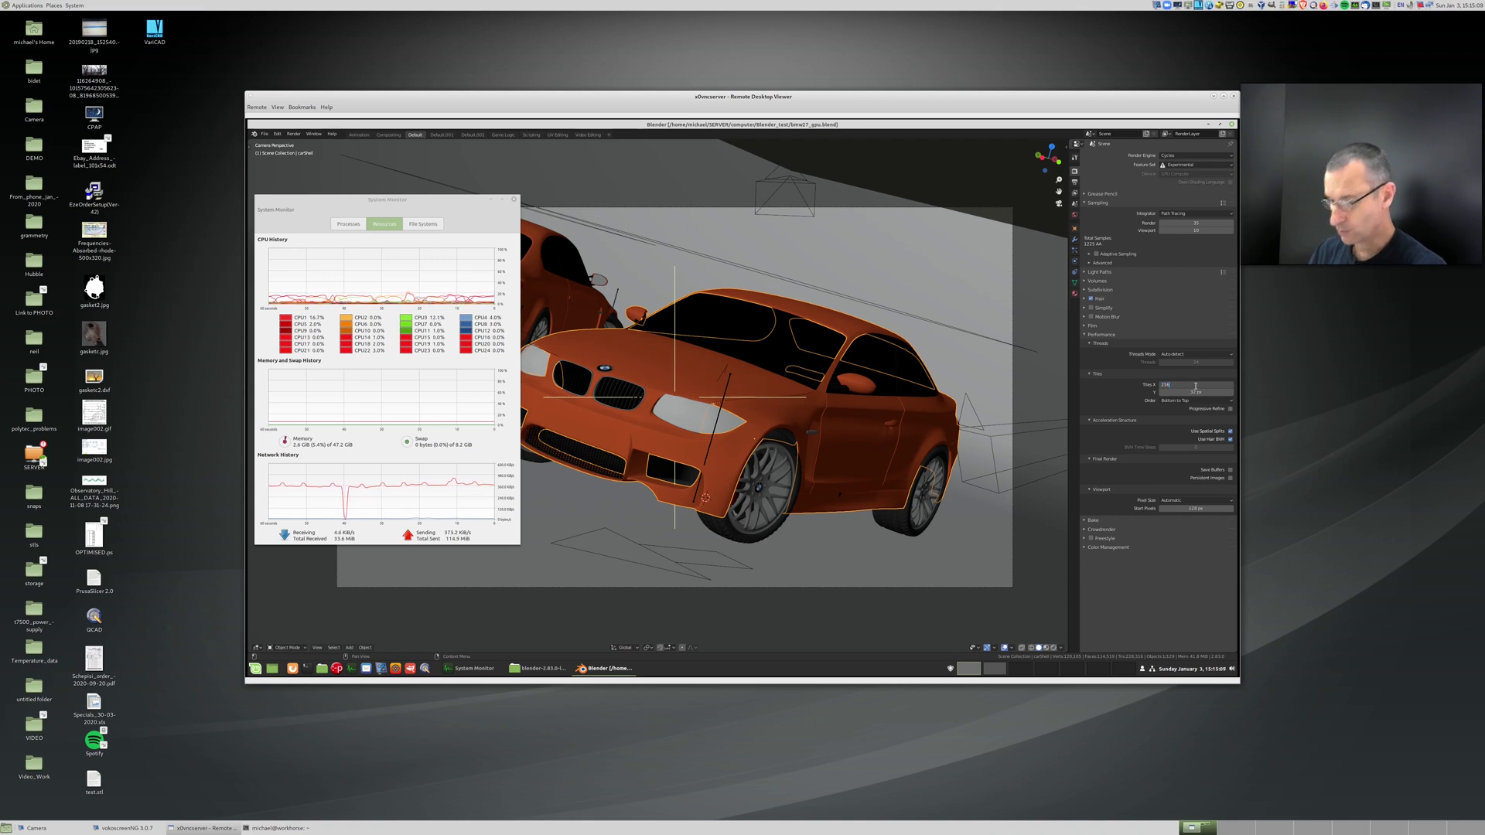
key(Tab)
text(2)
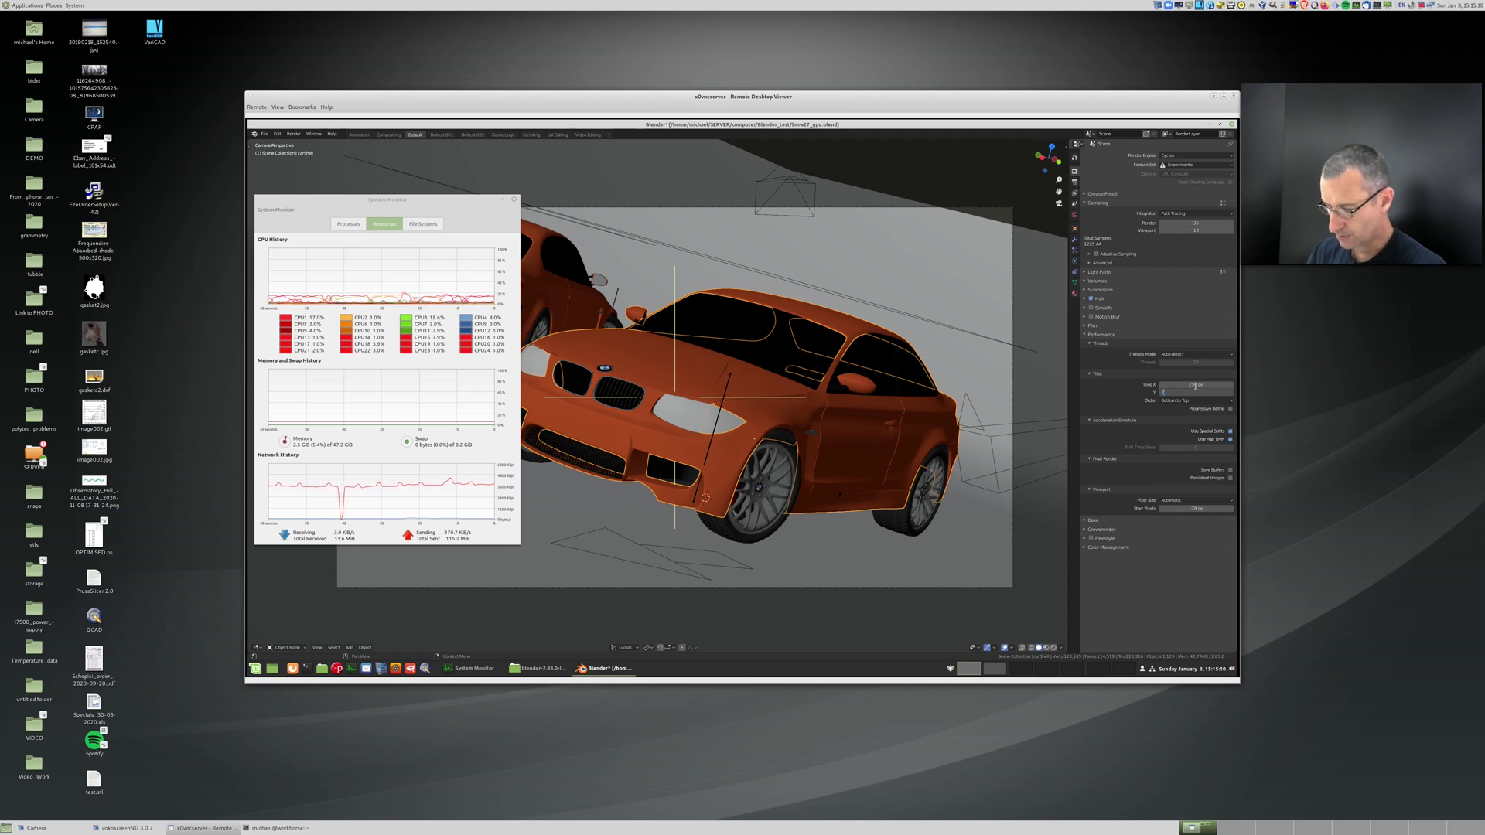
text(56)
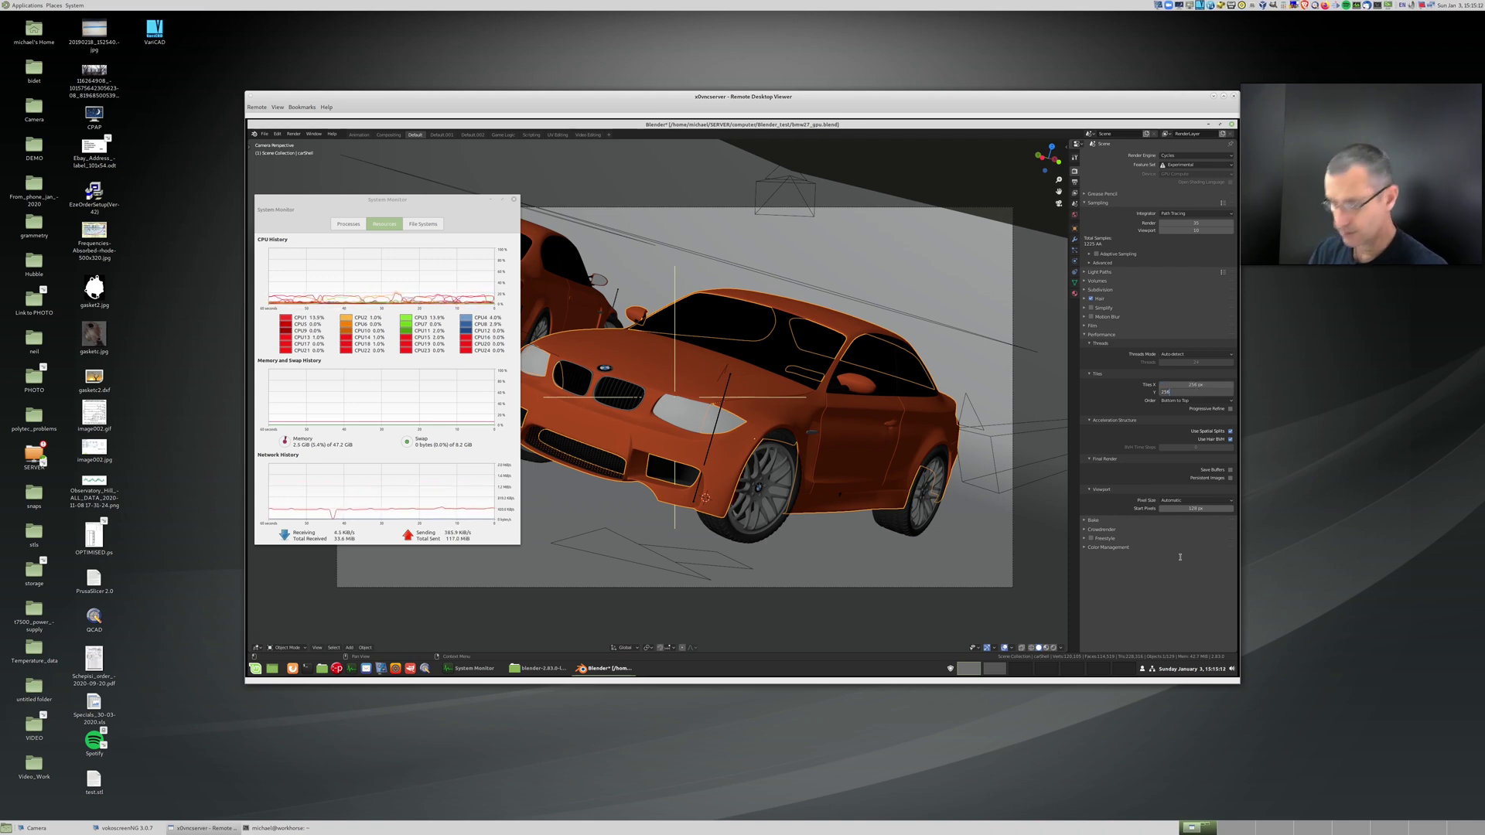
key(Tab)
key(Return)
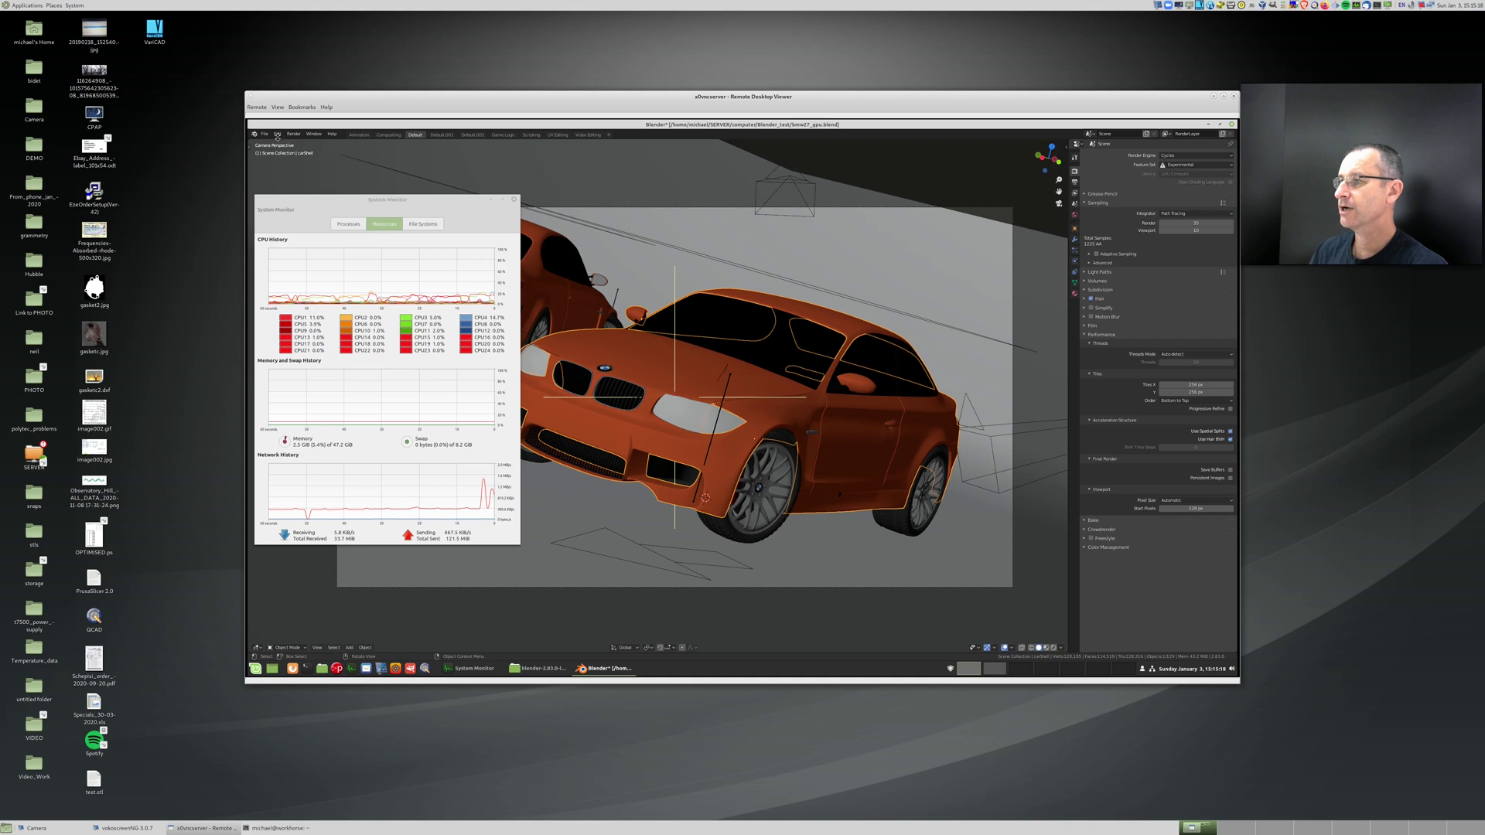
Step: Render the current BMW frame as a still image with 256 px tiles
click(294, 135)
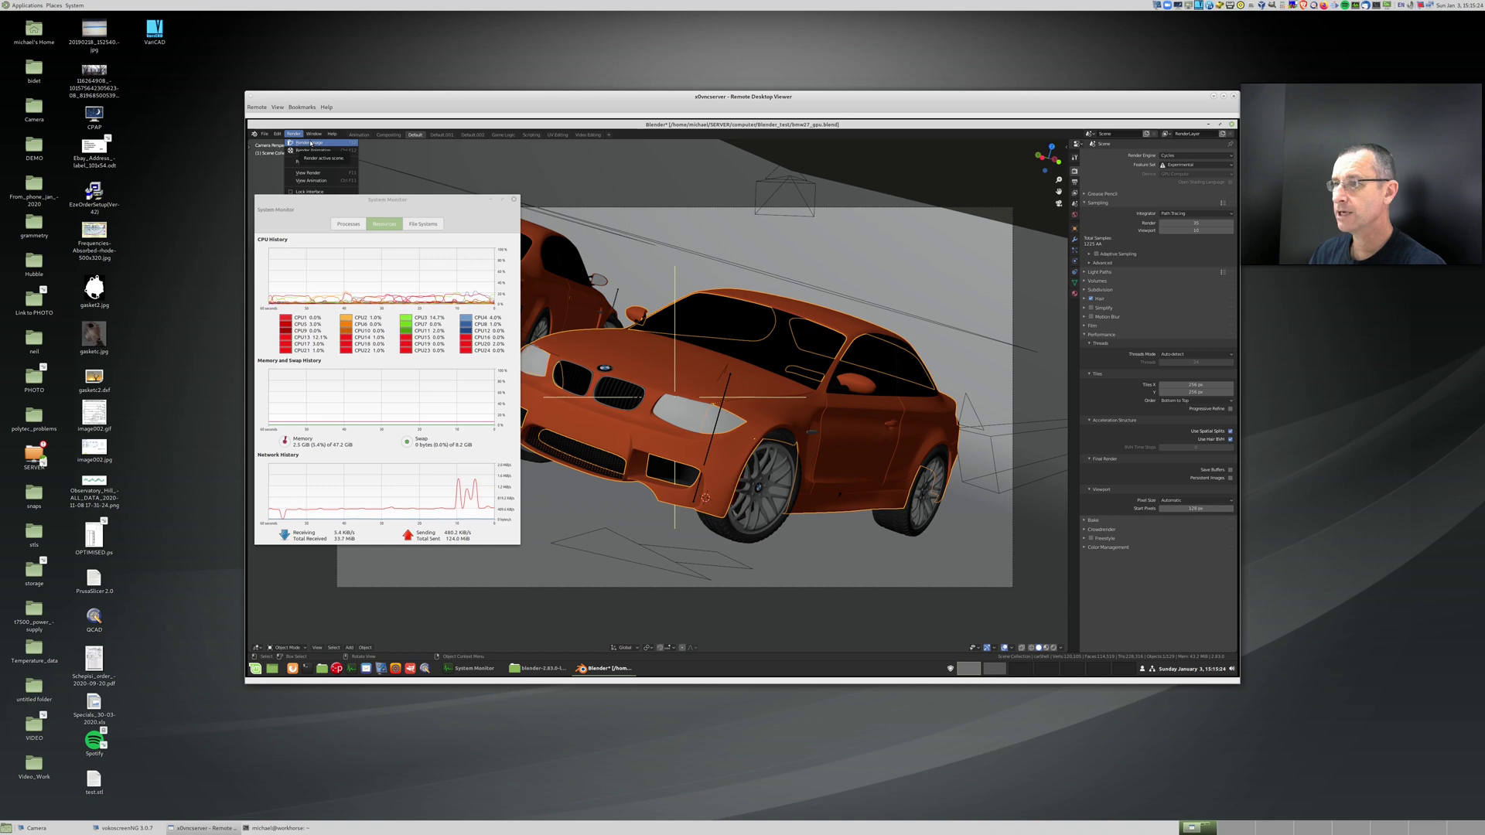
click(310, 143)
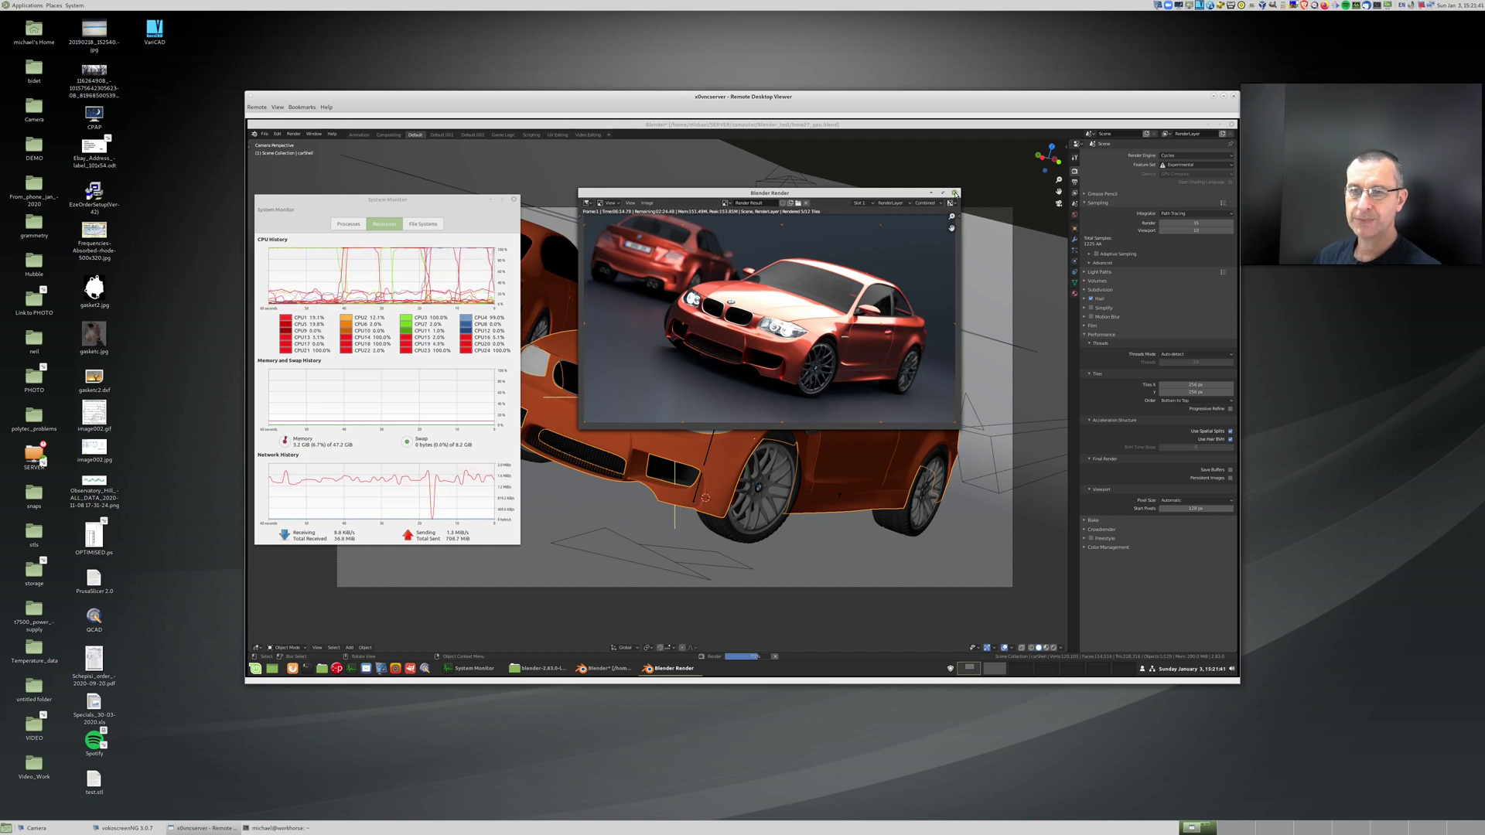
Step: Close the finished render and set the Cycles tile size to 8 x 8 px
click(954, 193)
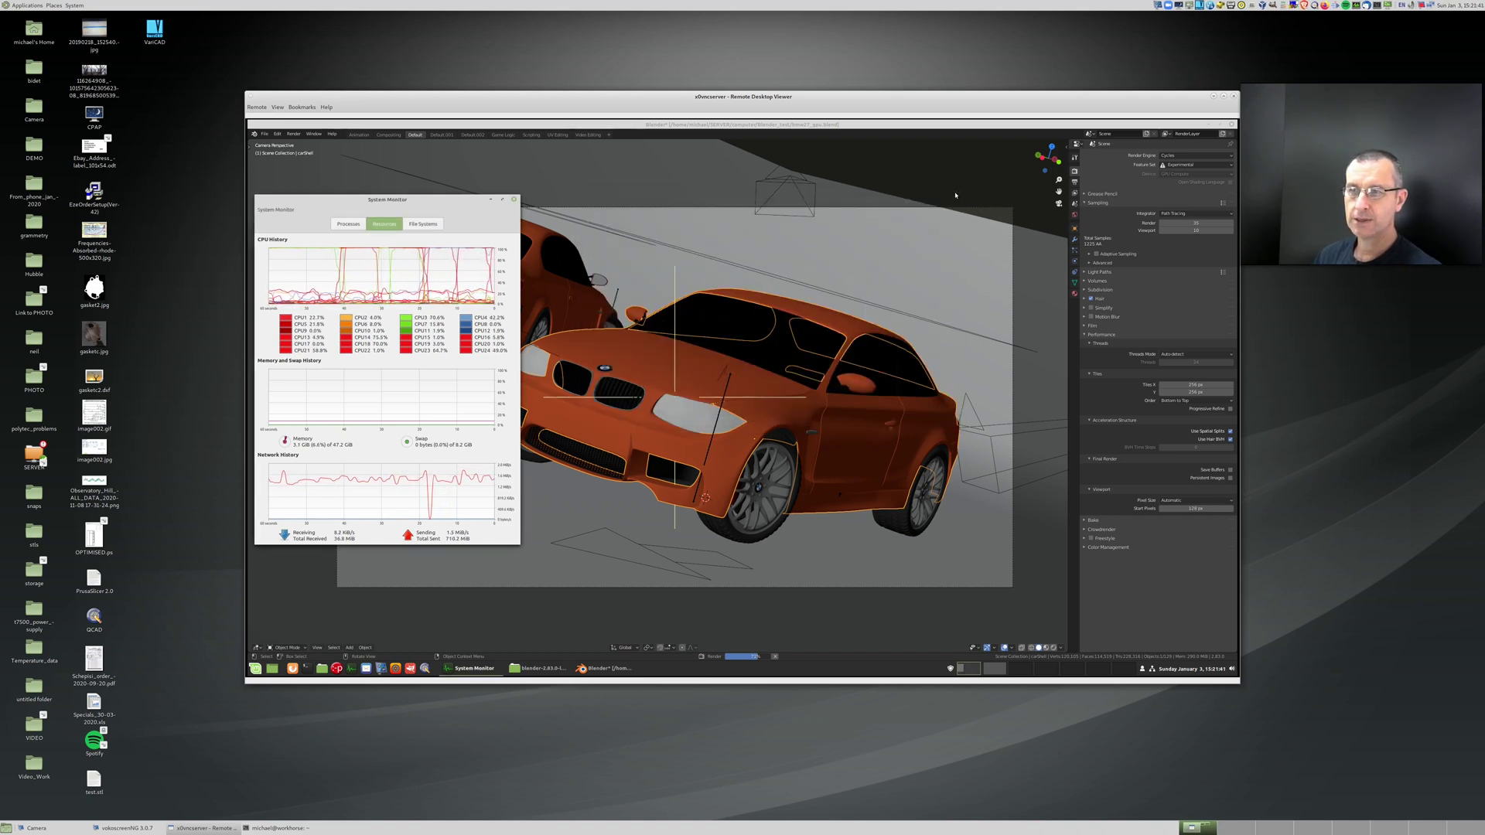
click(1195, 386)
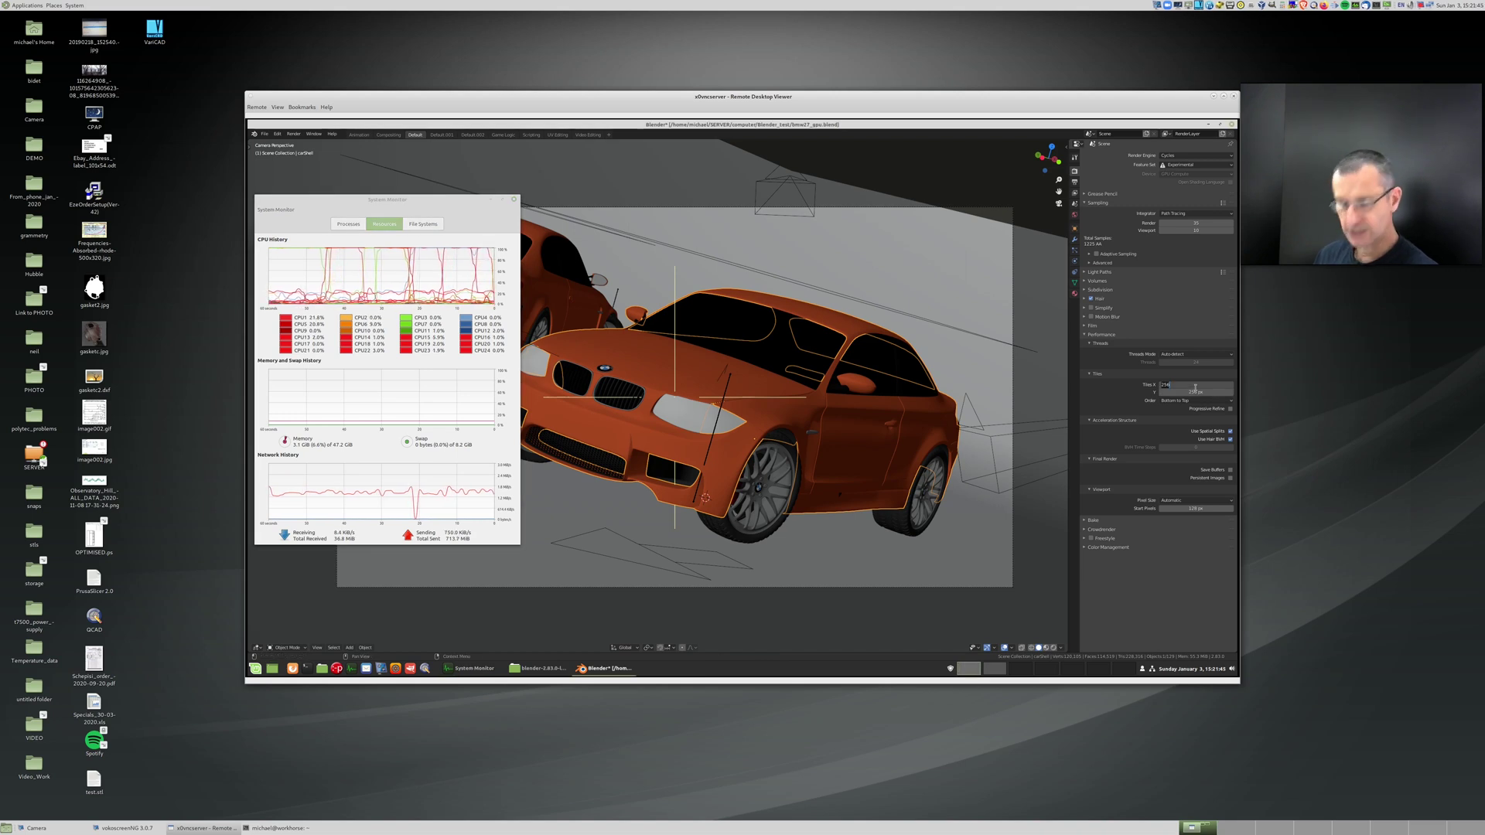
key(BackSpace)
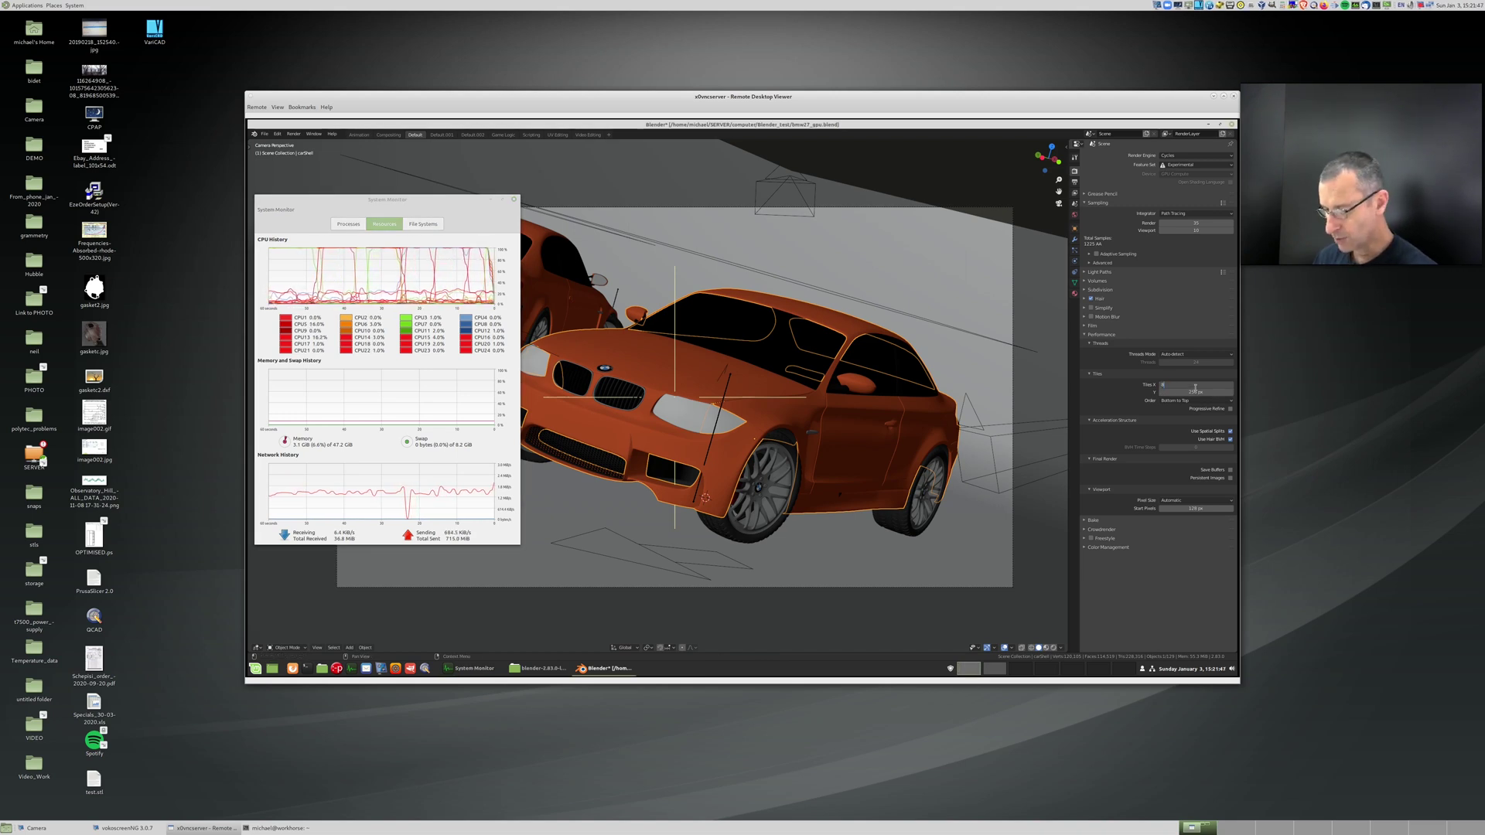
text(8)
key(Tab)
text(8)
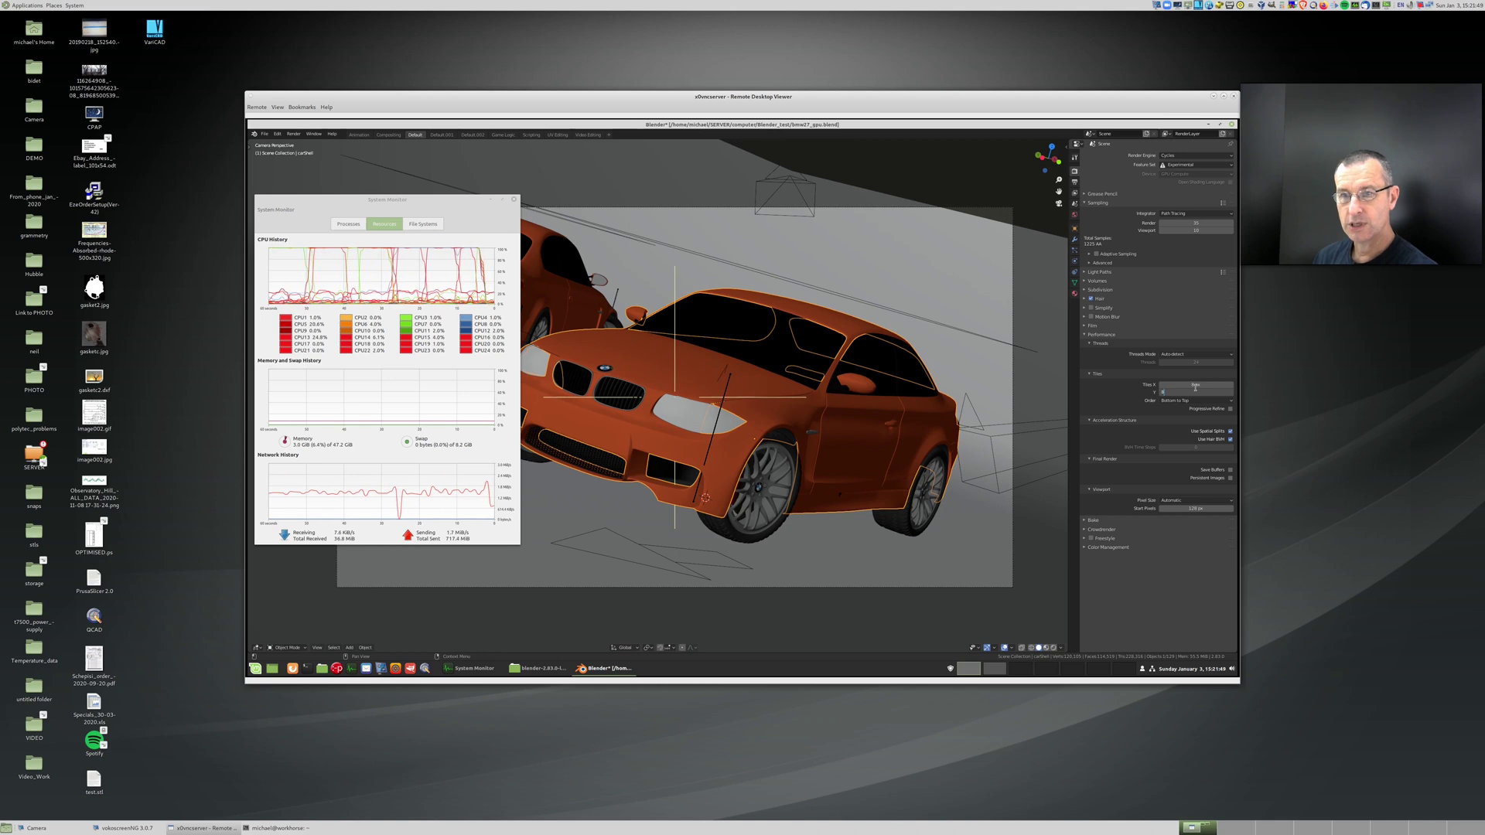
click(1195, 385)
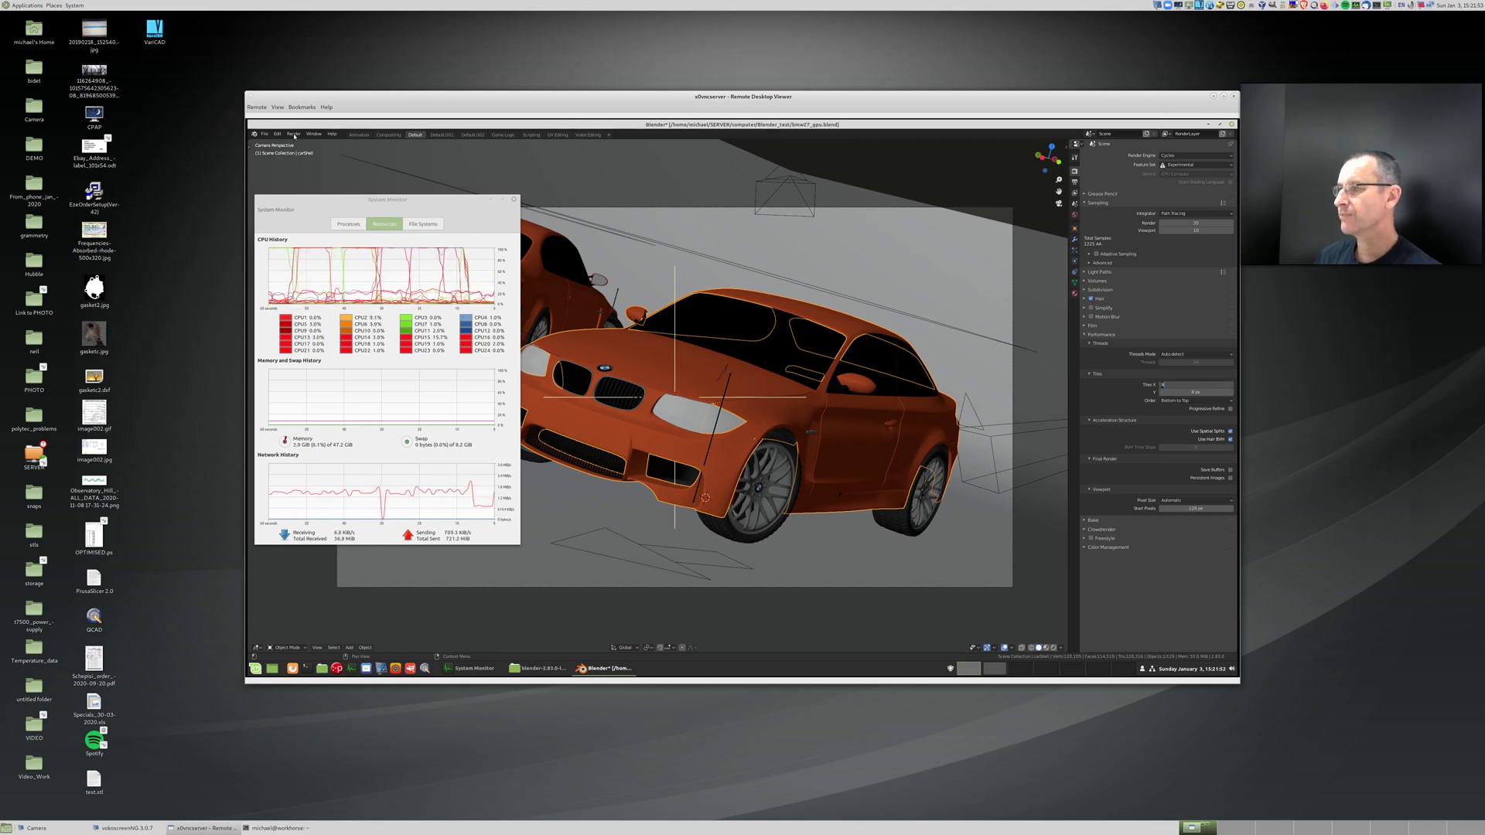
click(293, 134)
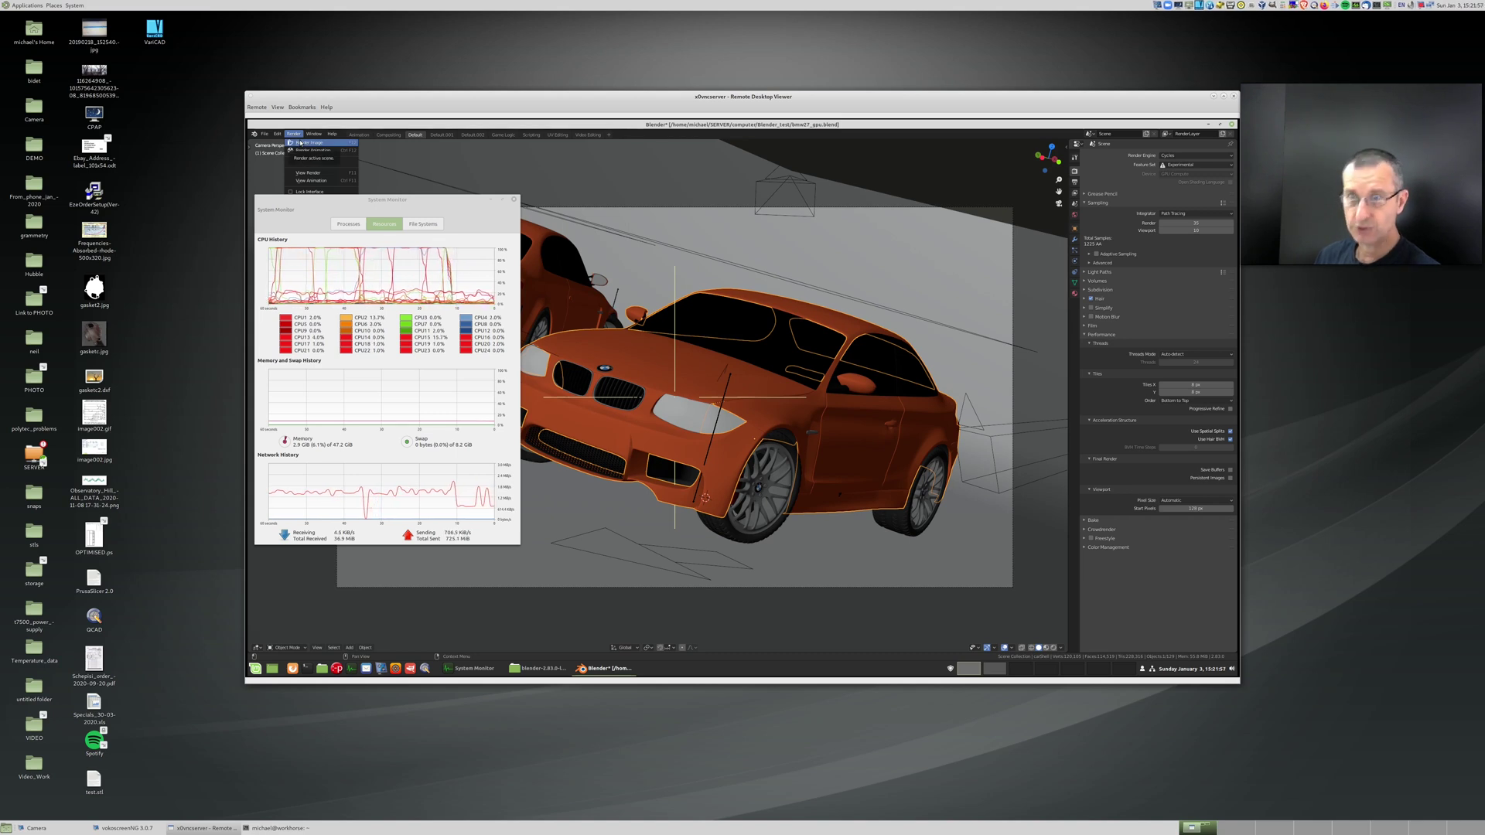
Step: Start the 8 px-tile still render and move the render window to the centre-right
click(303, 143)
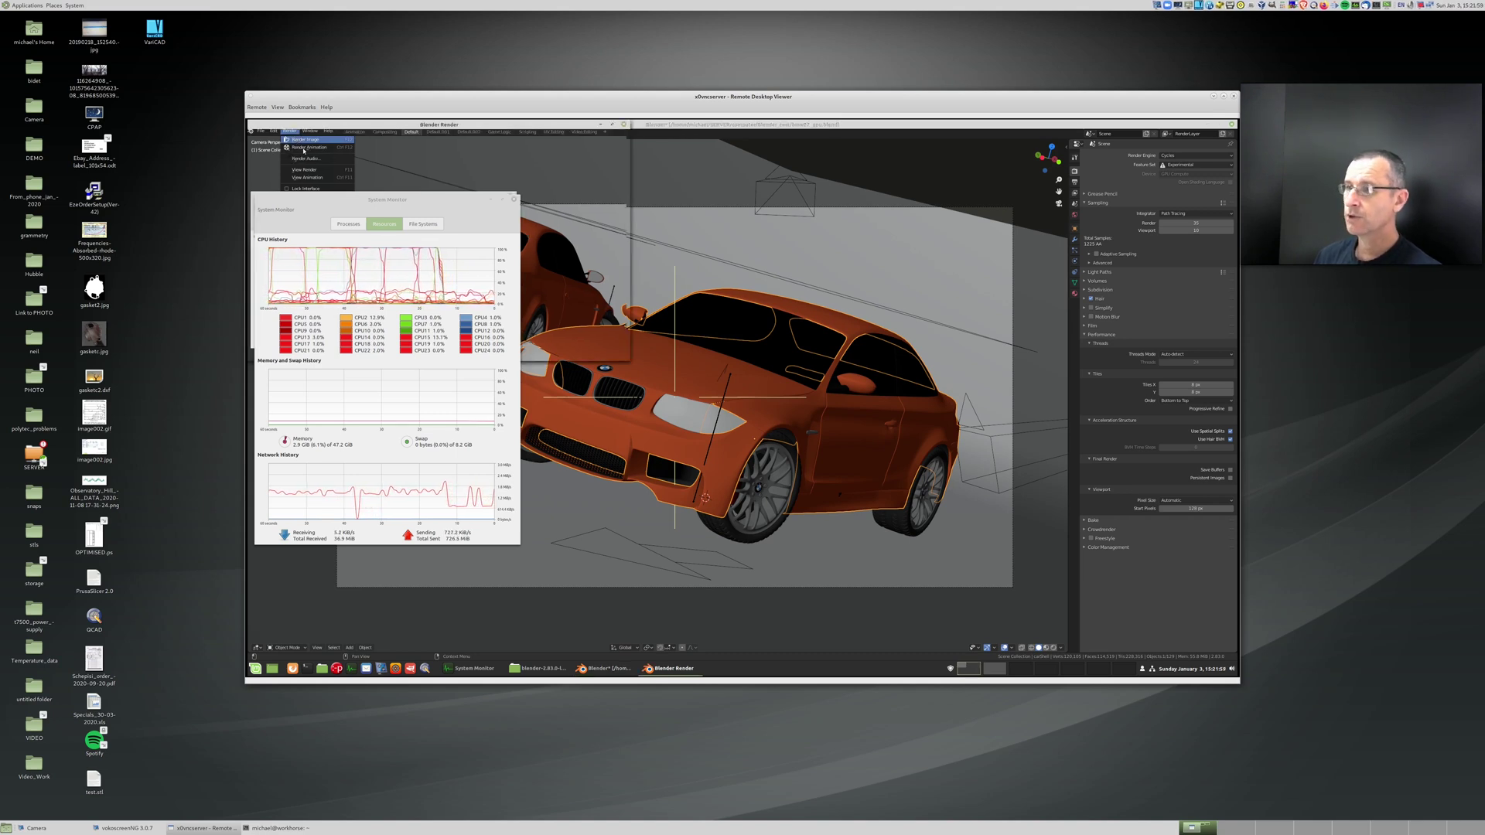
drag(566, 124, 922, 168)
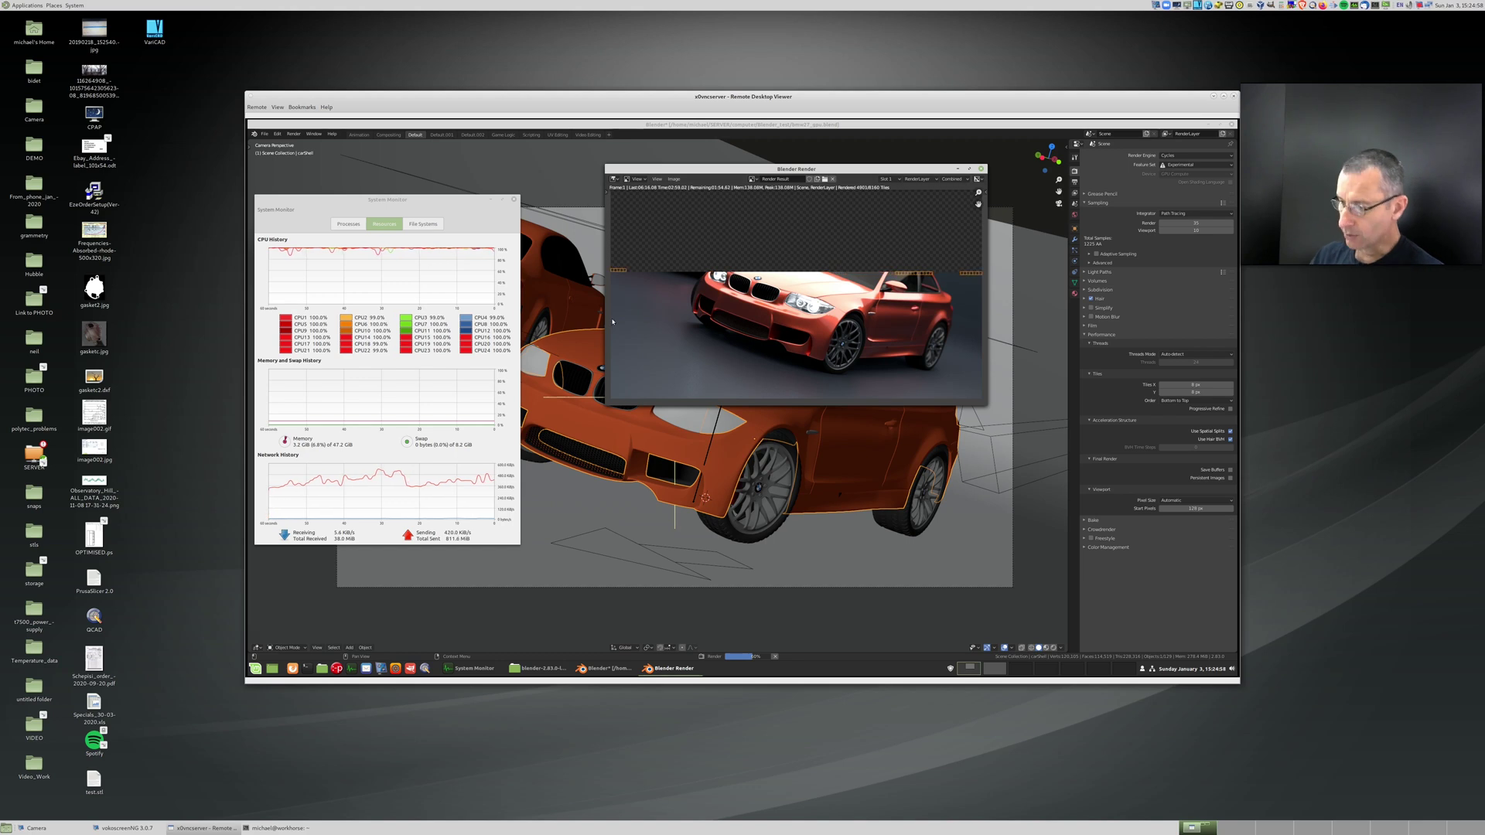
Step: Launch Firefox and view the Ryzen 9 5950X Blender 2.79b BMW benchmark chart
click(1322, 5)
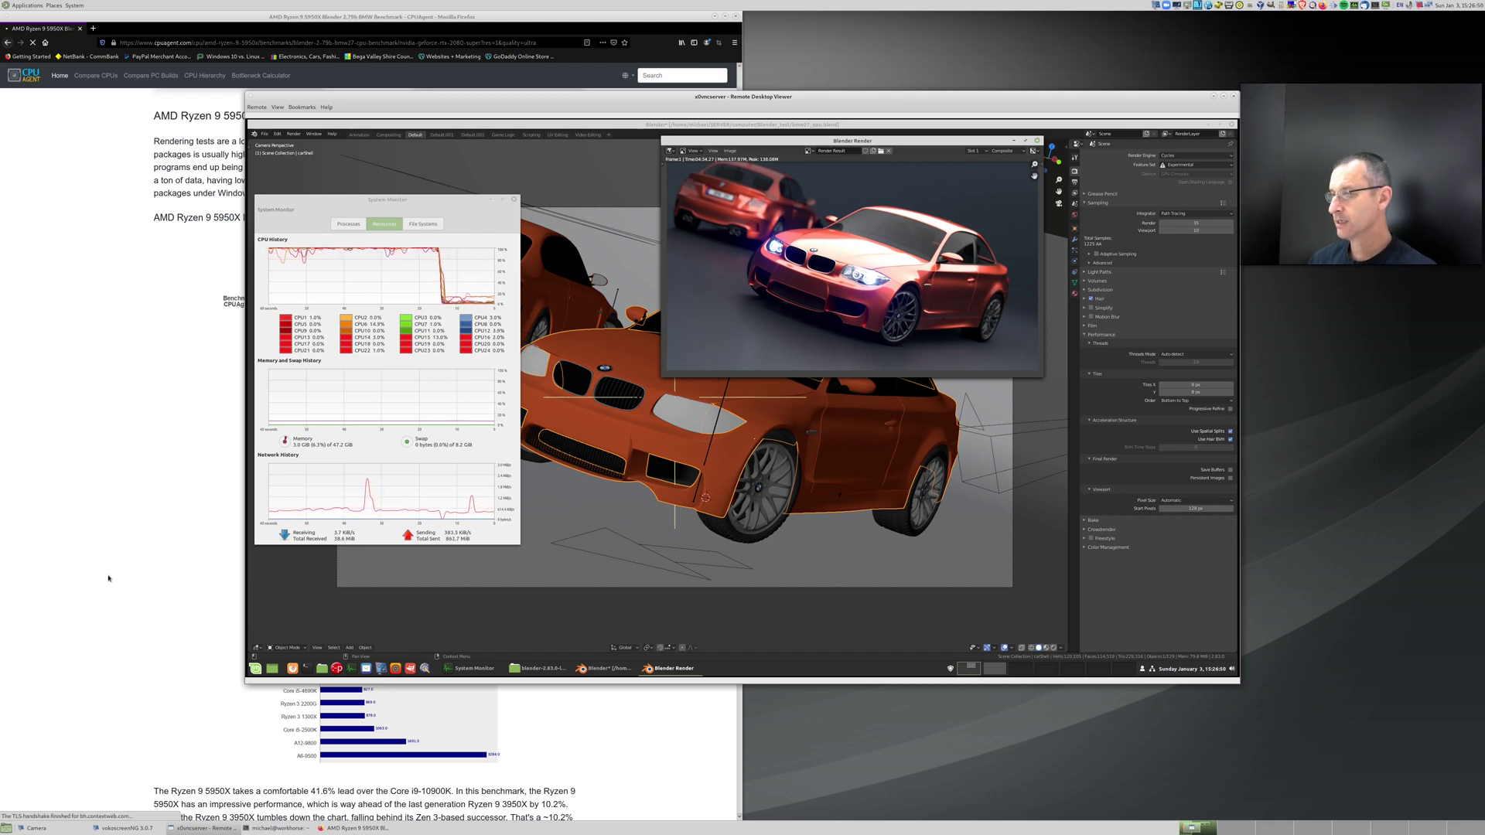
click(202, 577)
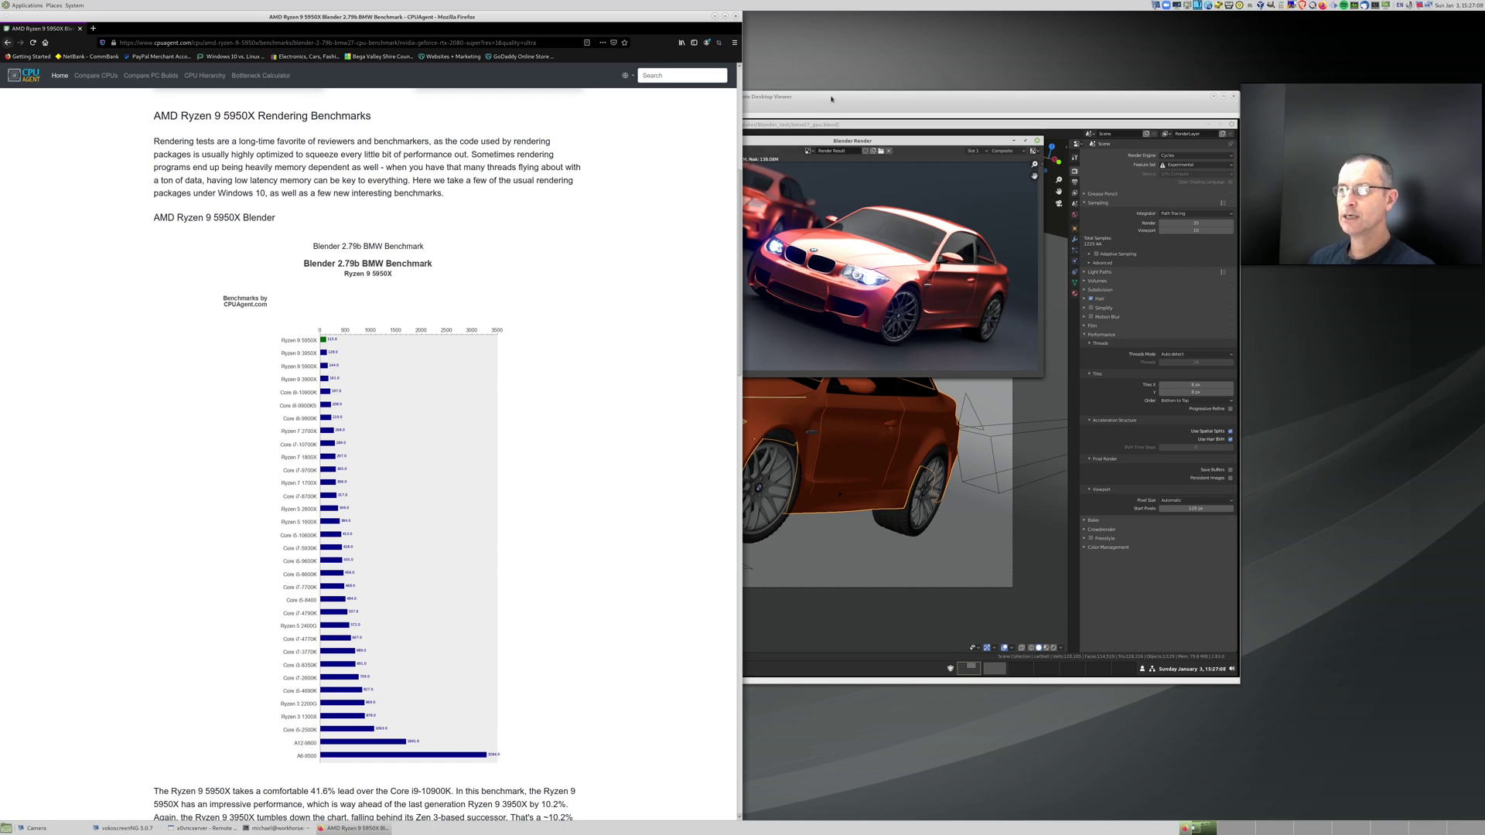
scroll(604, 317, up, 3)
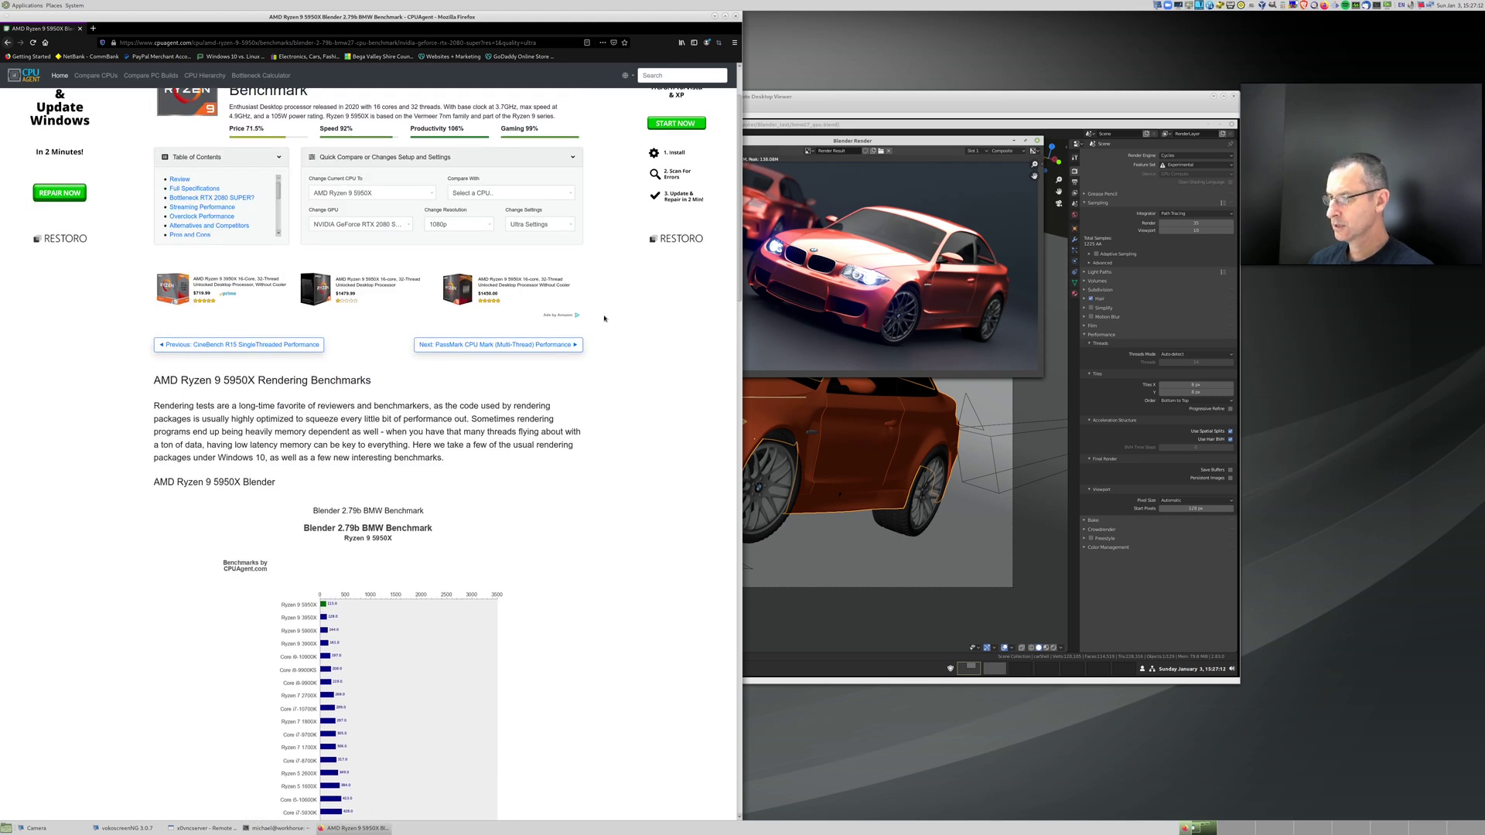
scroll(605, 318, down, 2)
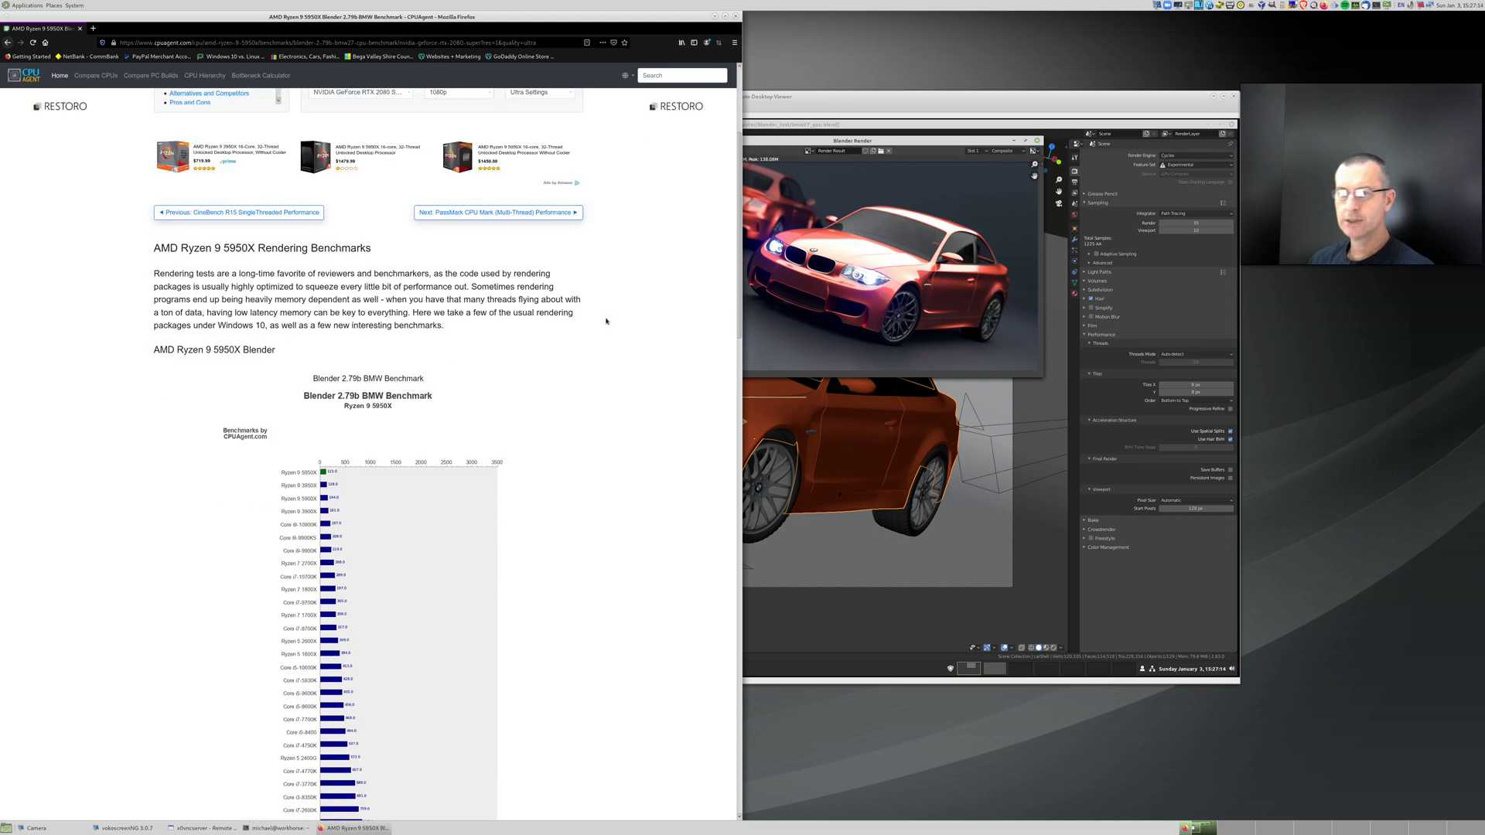
Step: Back in Blender, set Performance Threads Mode to Fixed with 24 threads
click(976, 108)
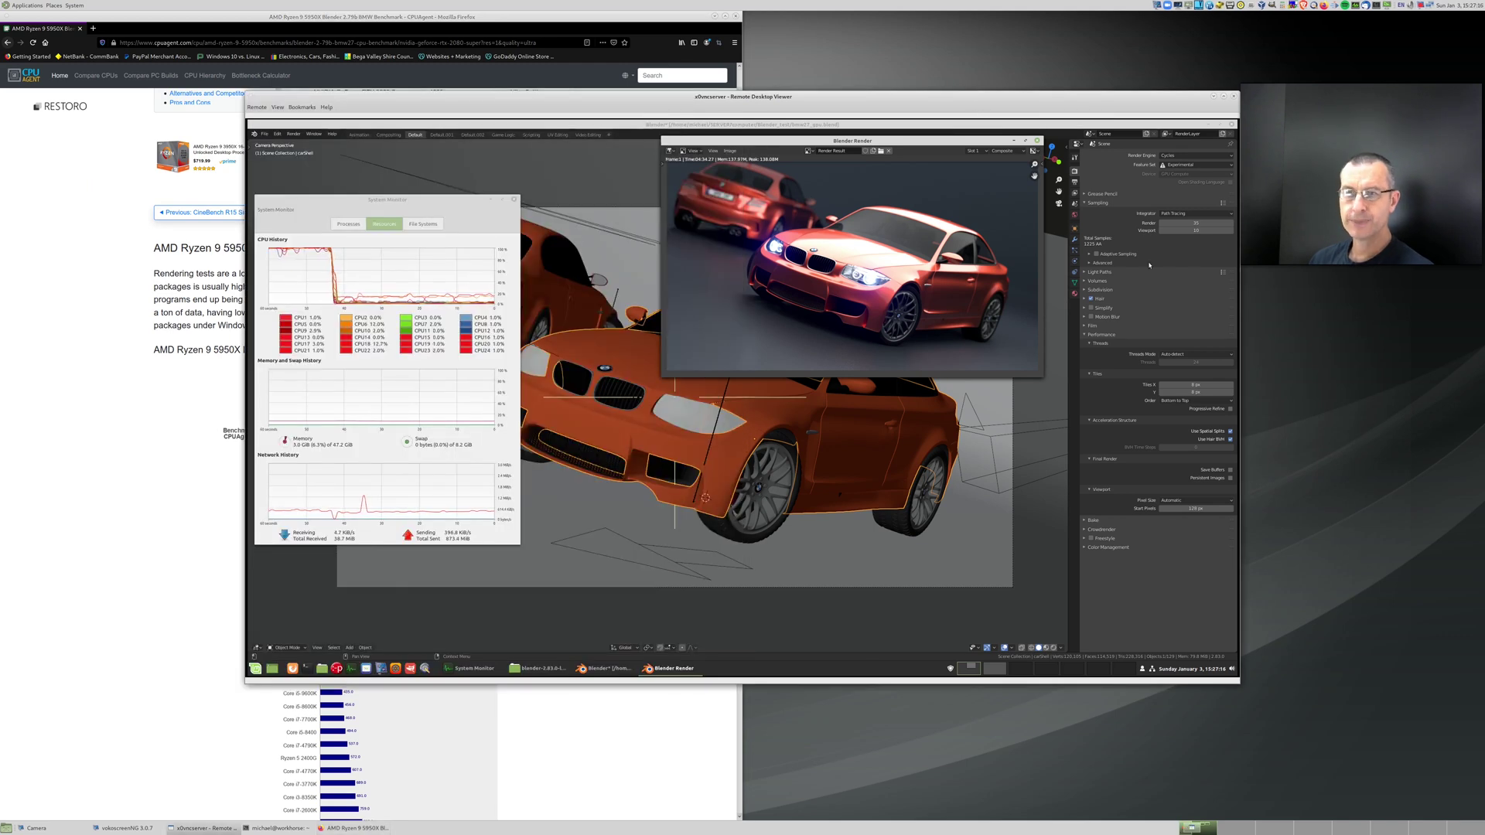
click(1198, 174)
click(1185, 187)
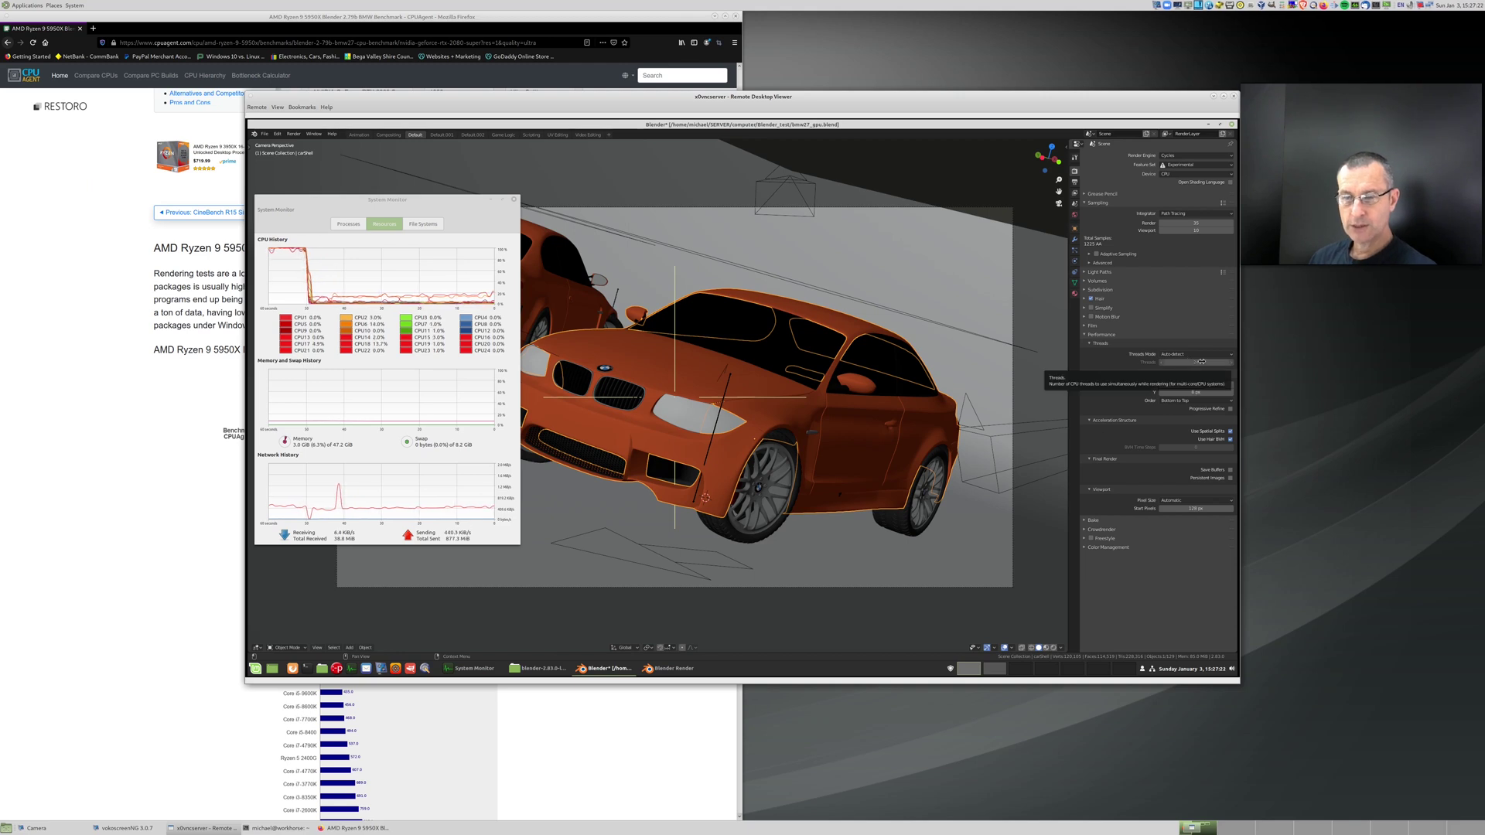
click(1195, 355)
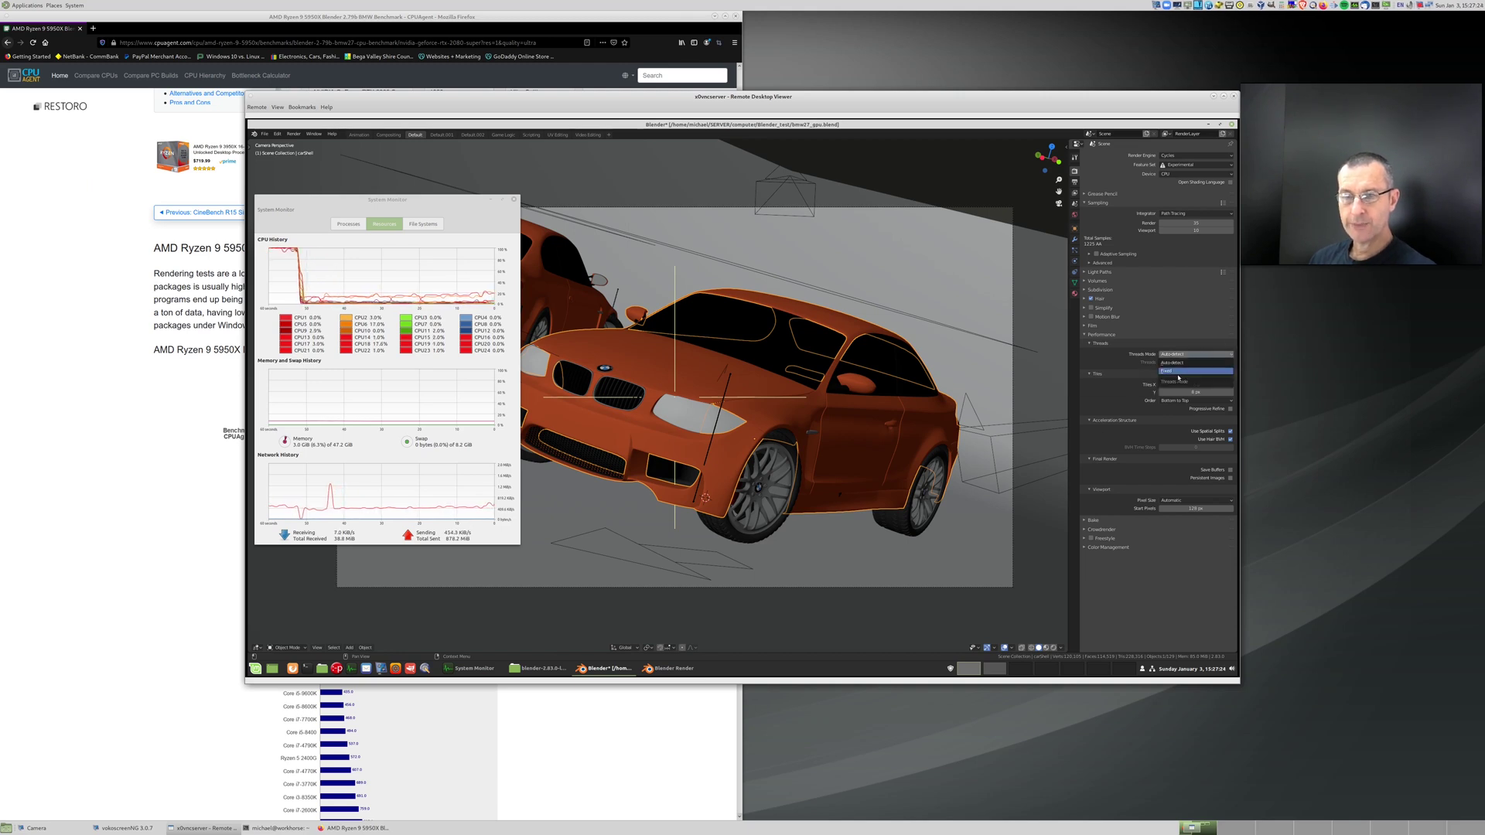
click(1178, 373)
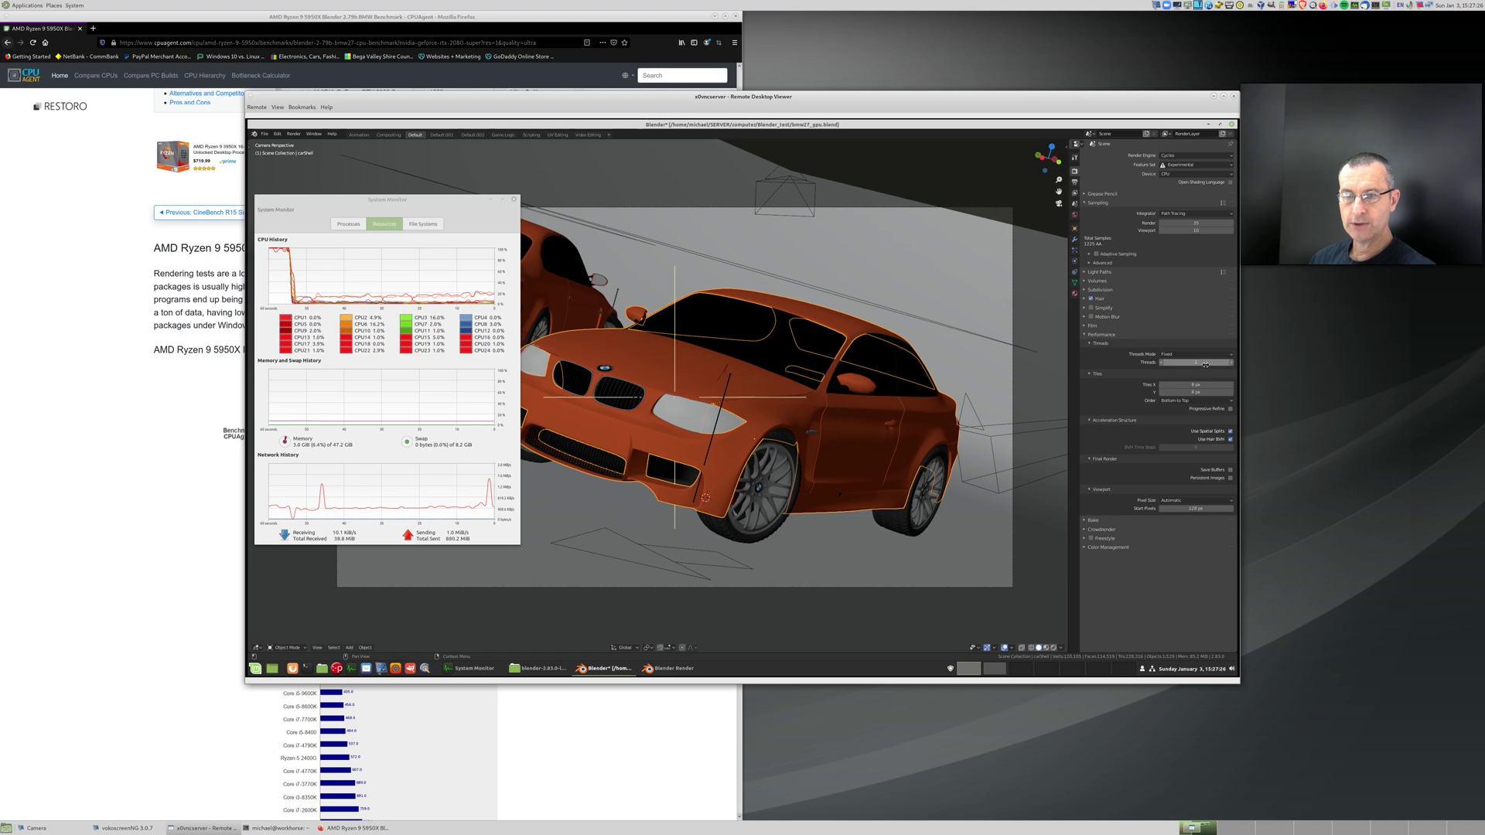
click(1205, 363)
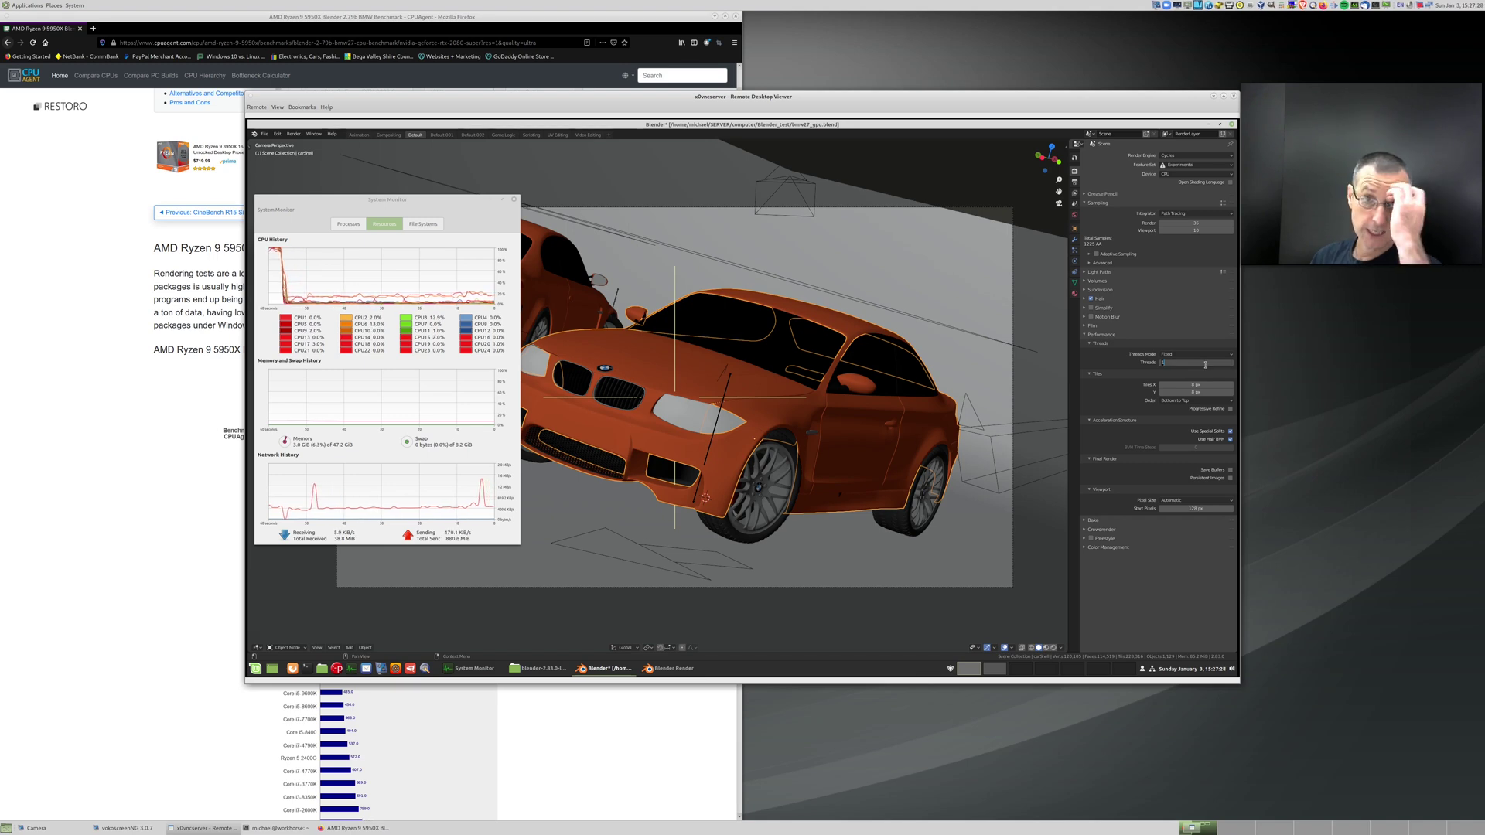
text(2)
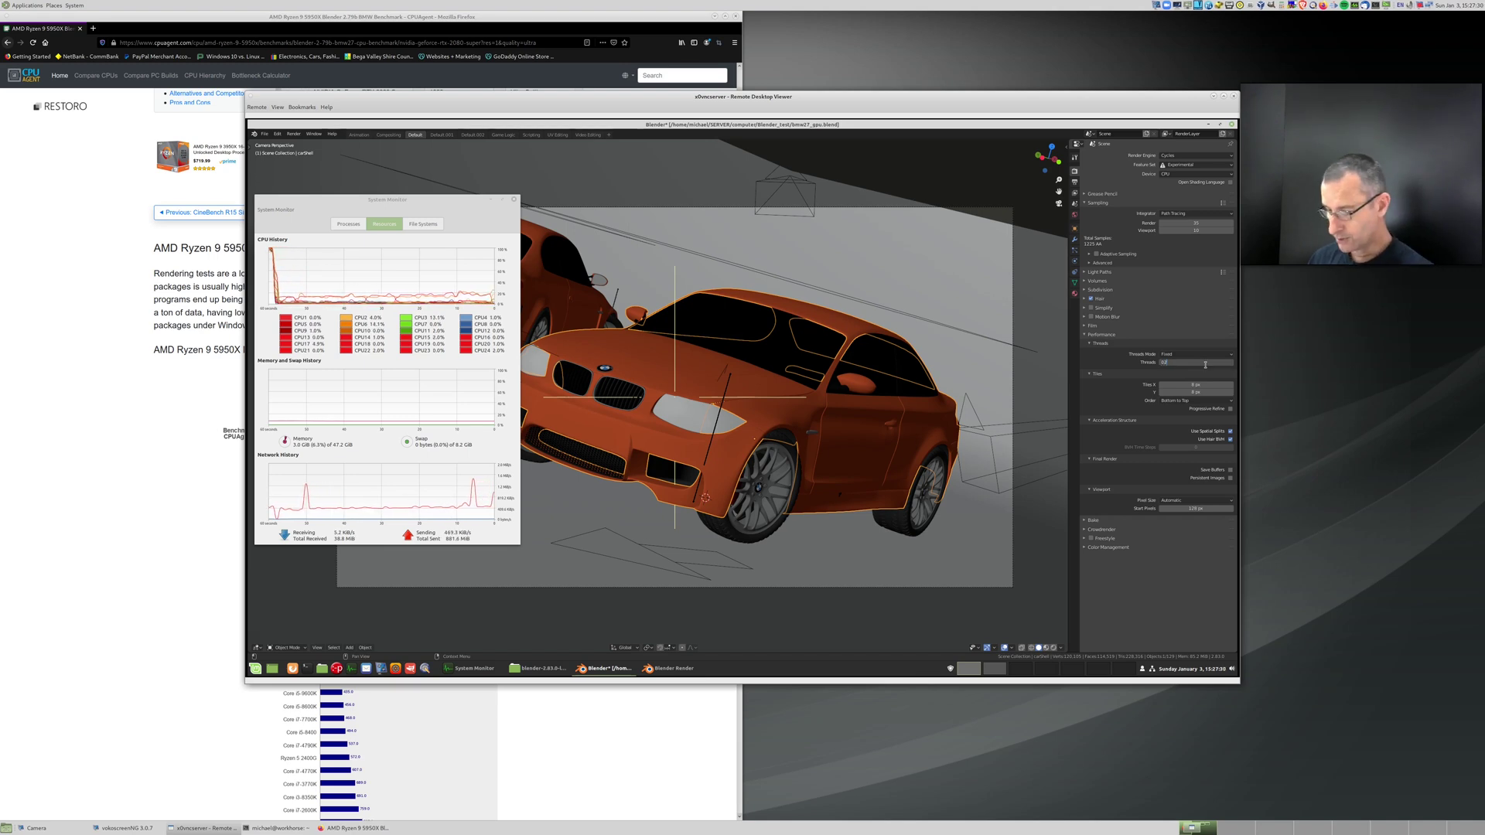
text(4)
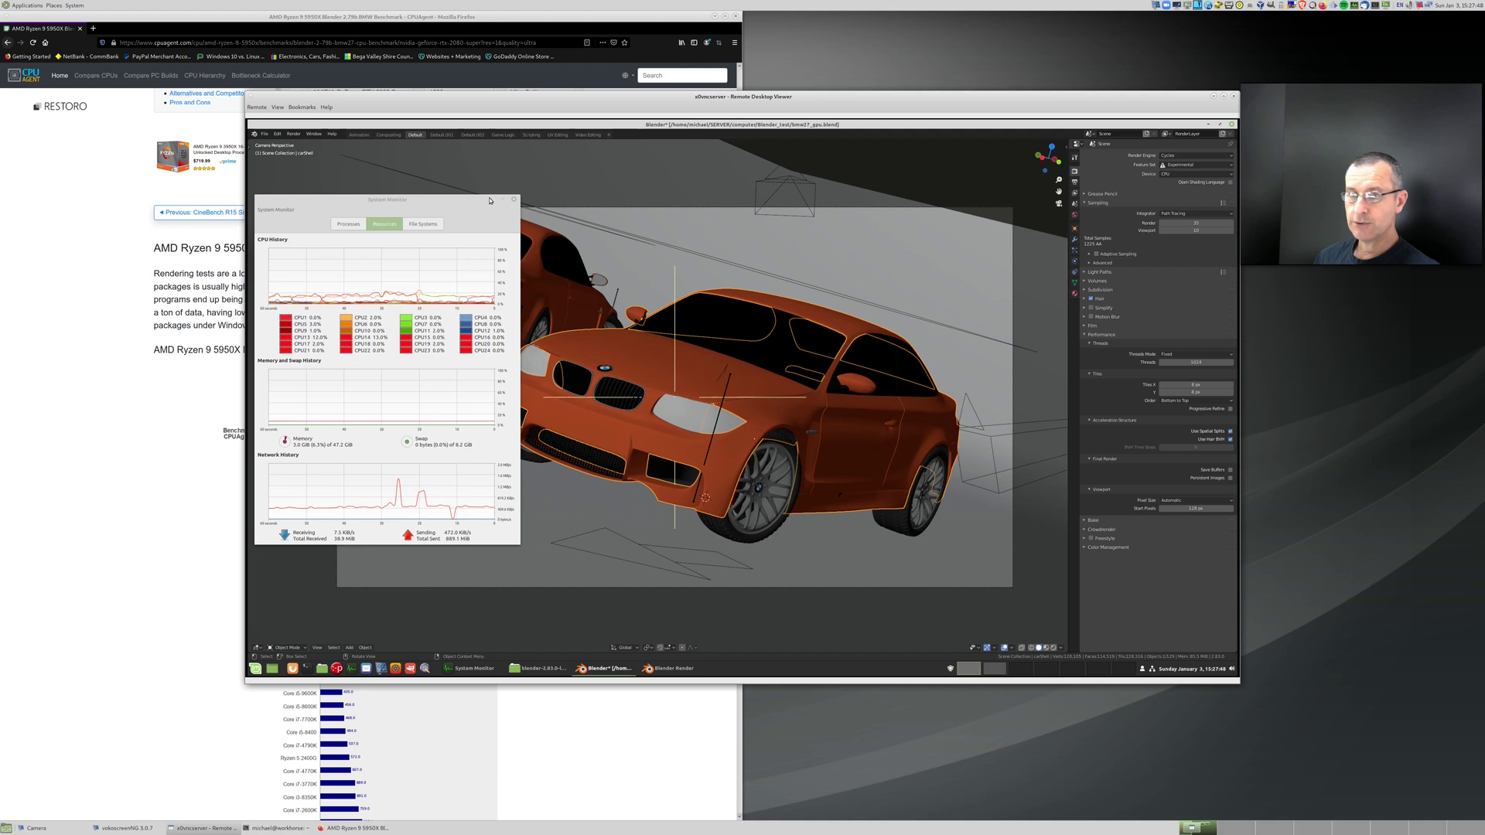
Step: Render the BMW frame again as a still image using the fixed 24-thread setting
click(294, 135)
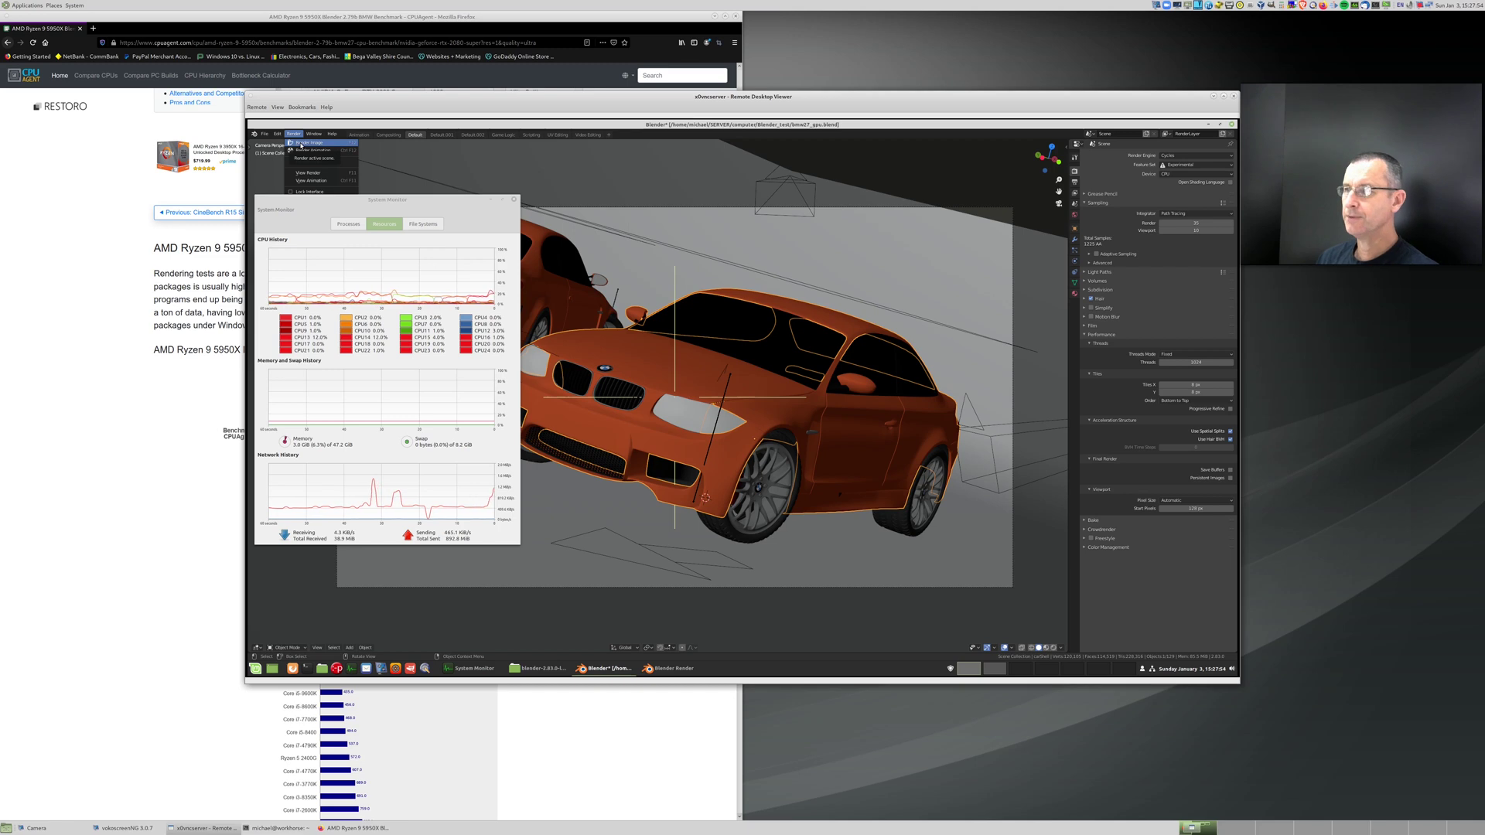
click(305, 144)
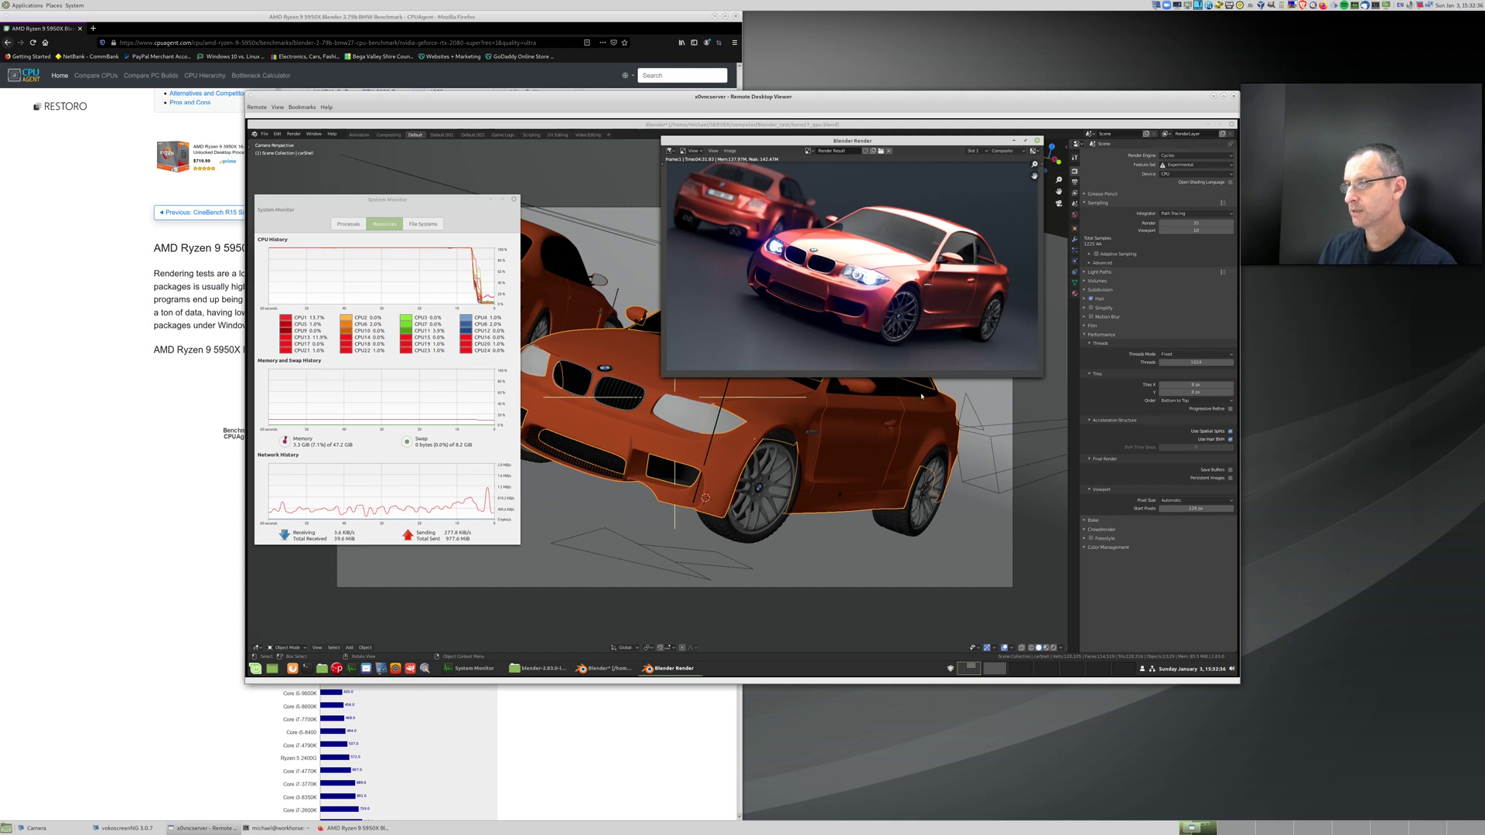
Step: Raise Firefox to show the Ryzen 9 5950X Blender 2.79b BMW benchmark chart again
click(110, 313)
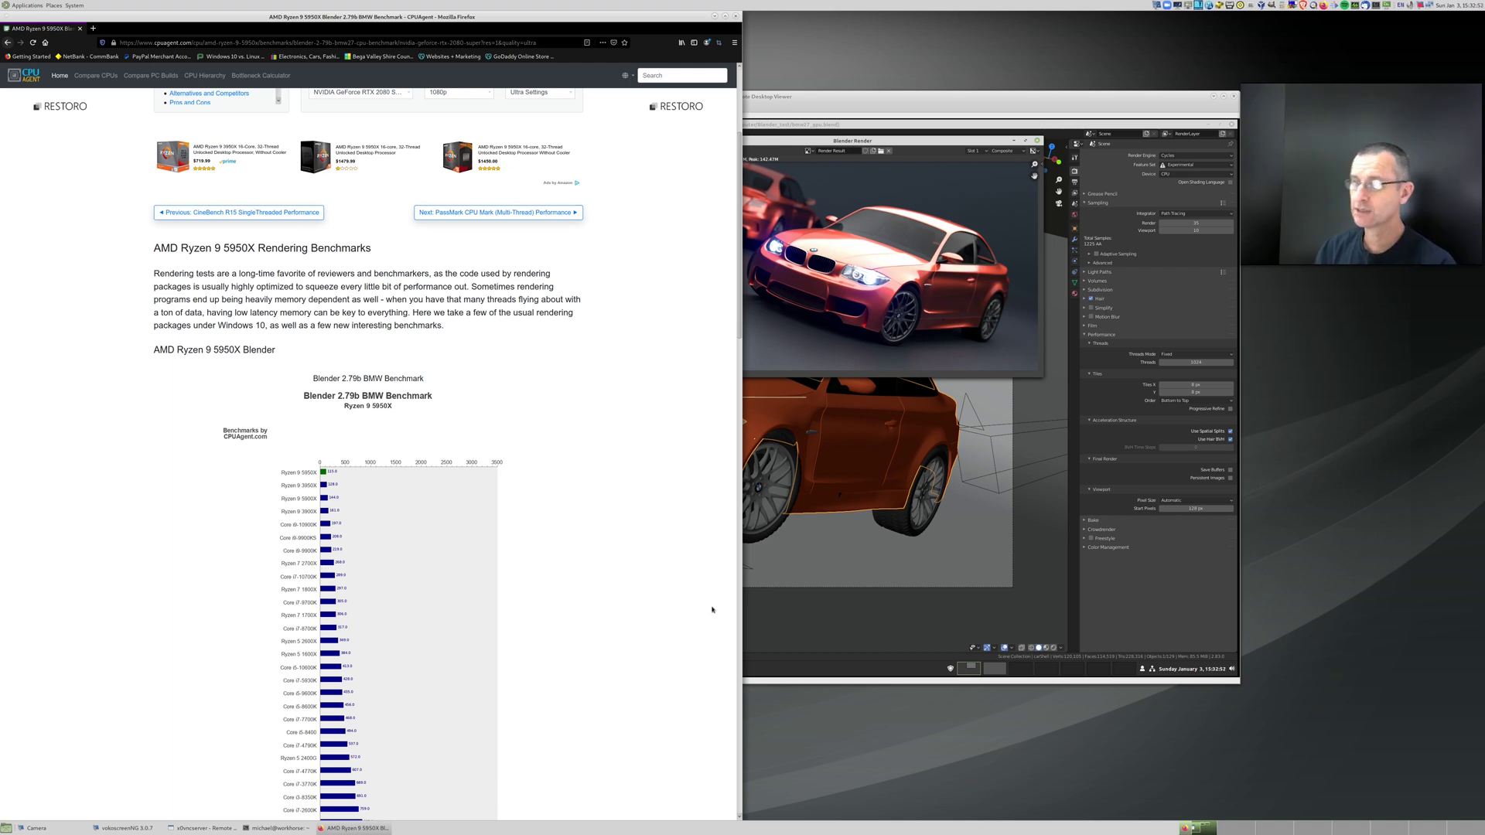
Step: Open a new terminal on the remote machine, then reposition and widen it
click(849, 100)
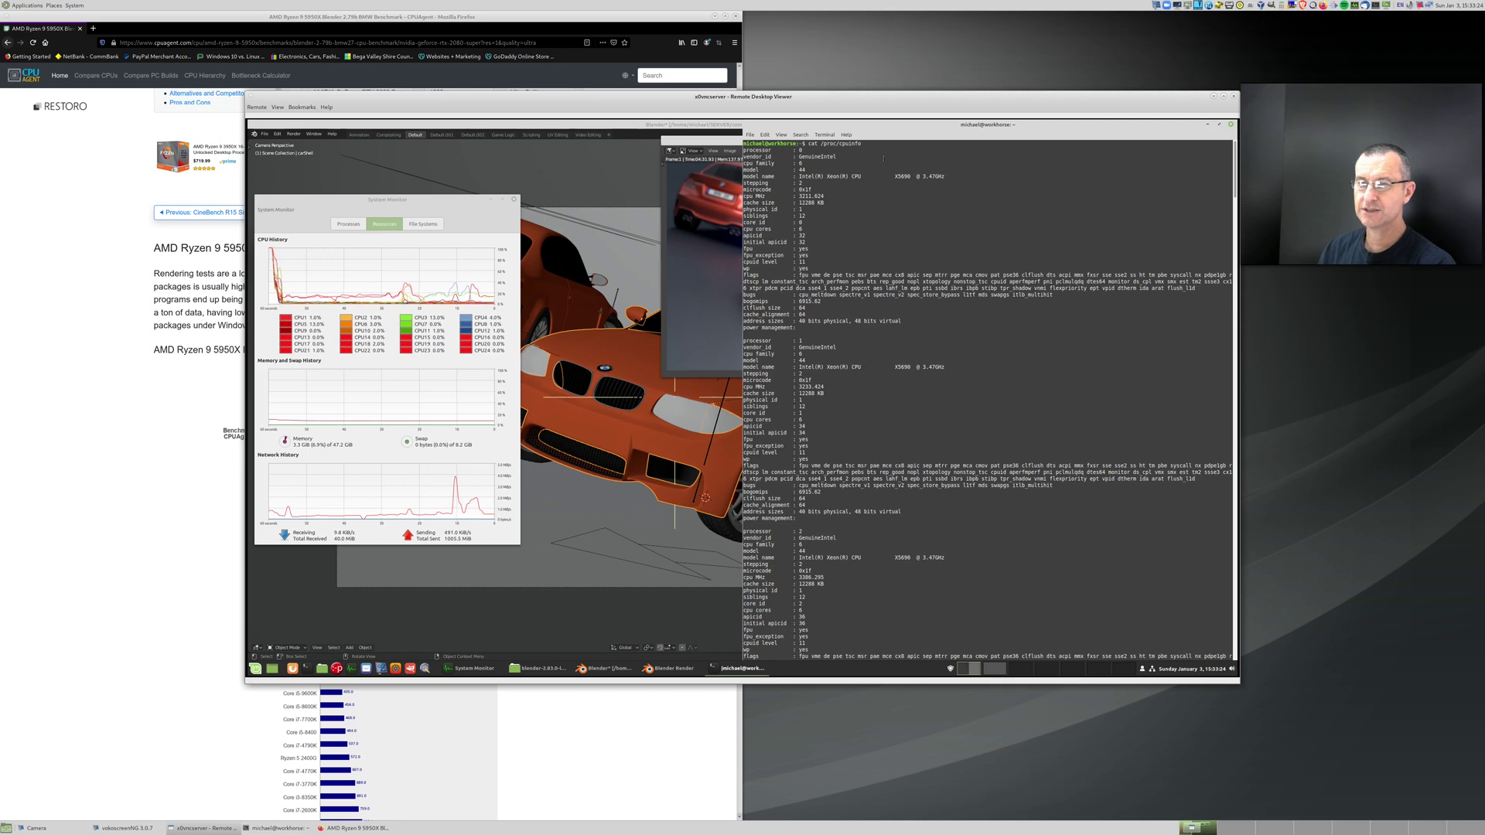
scroll(929, 277, down, 3)
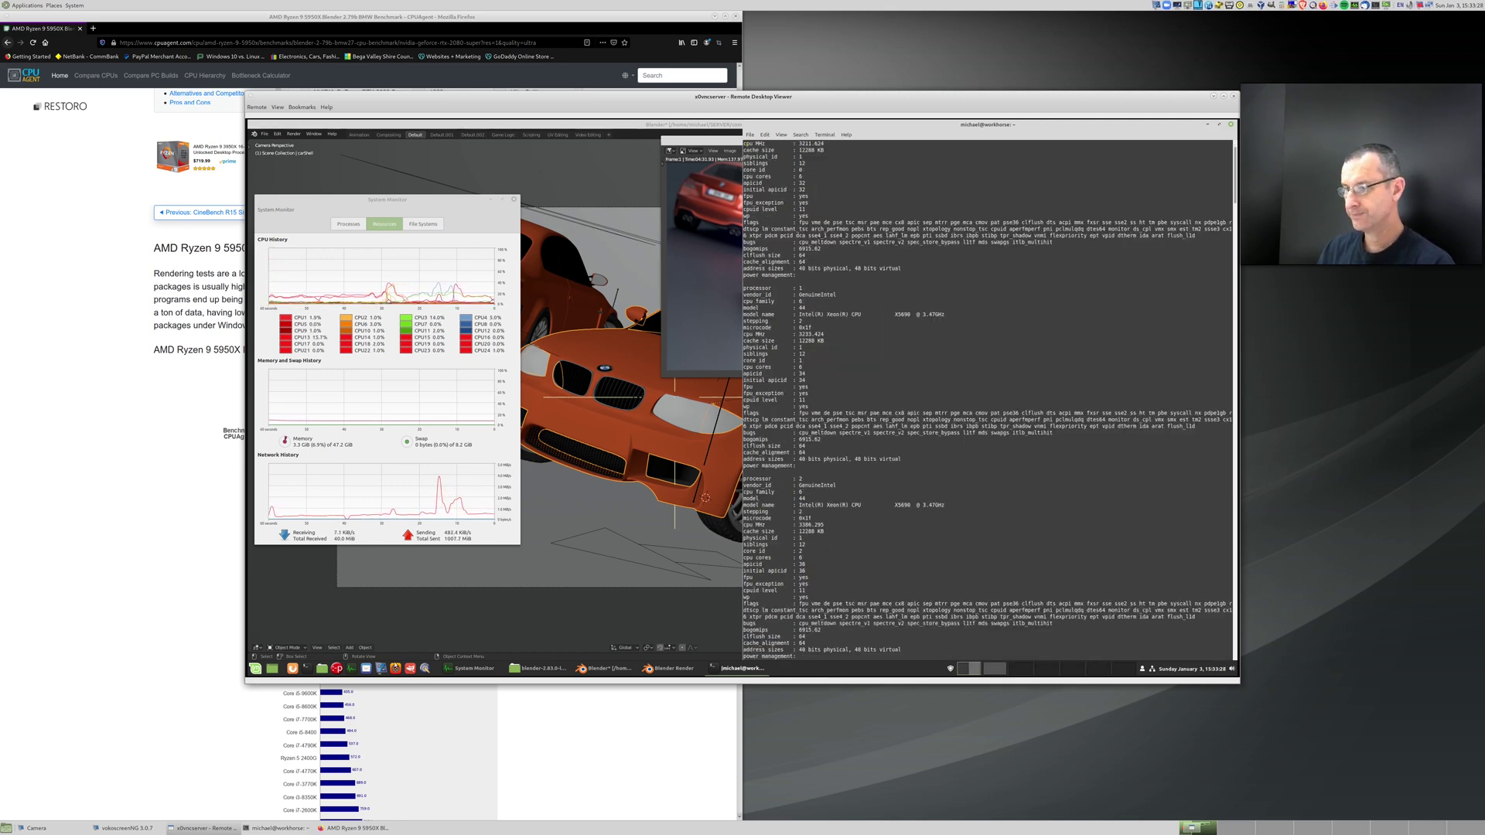
click(293, 674)
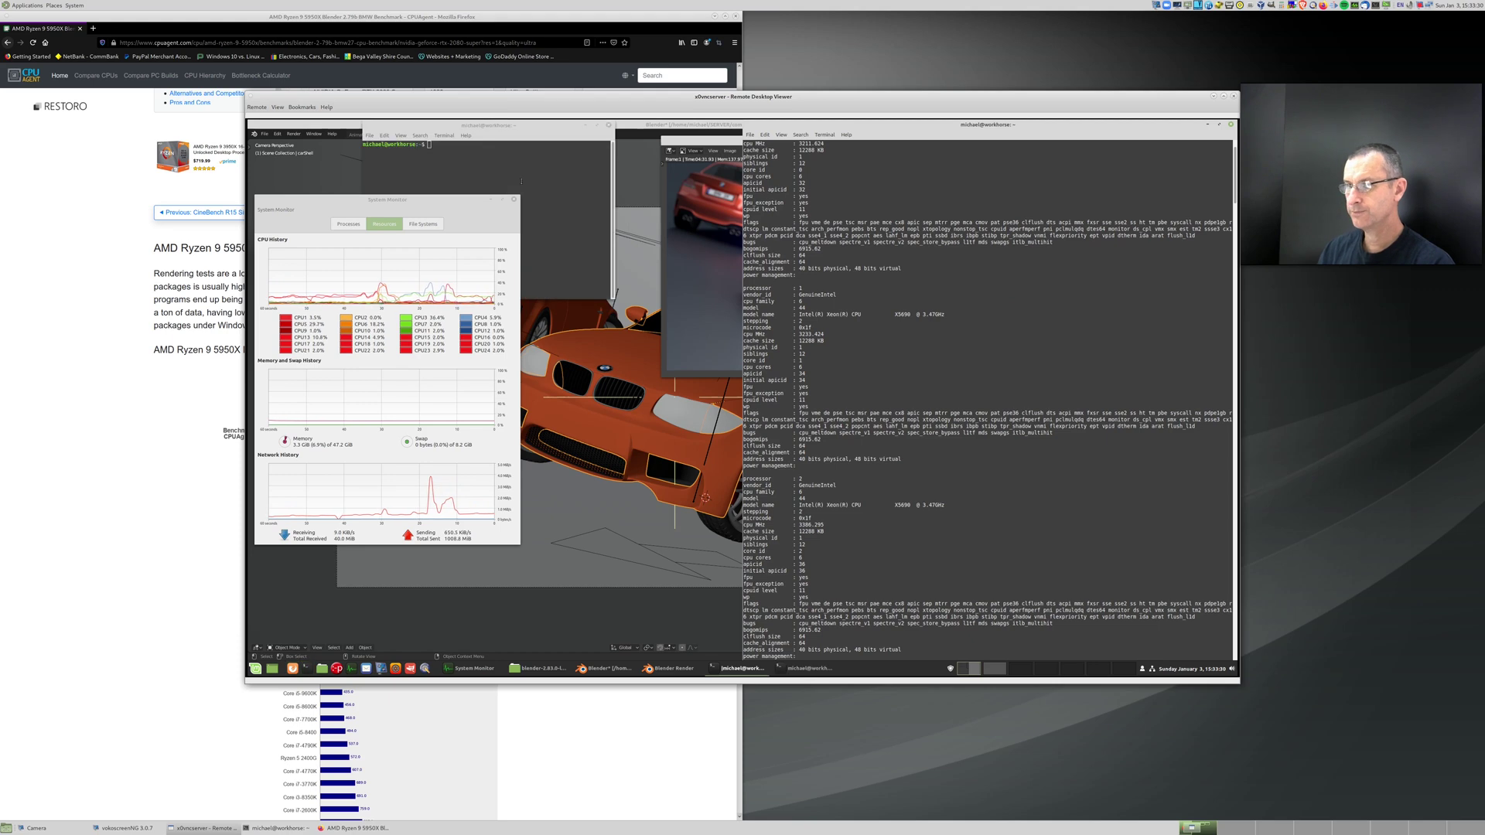
drag(529, 125, 715, 167)
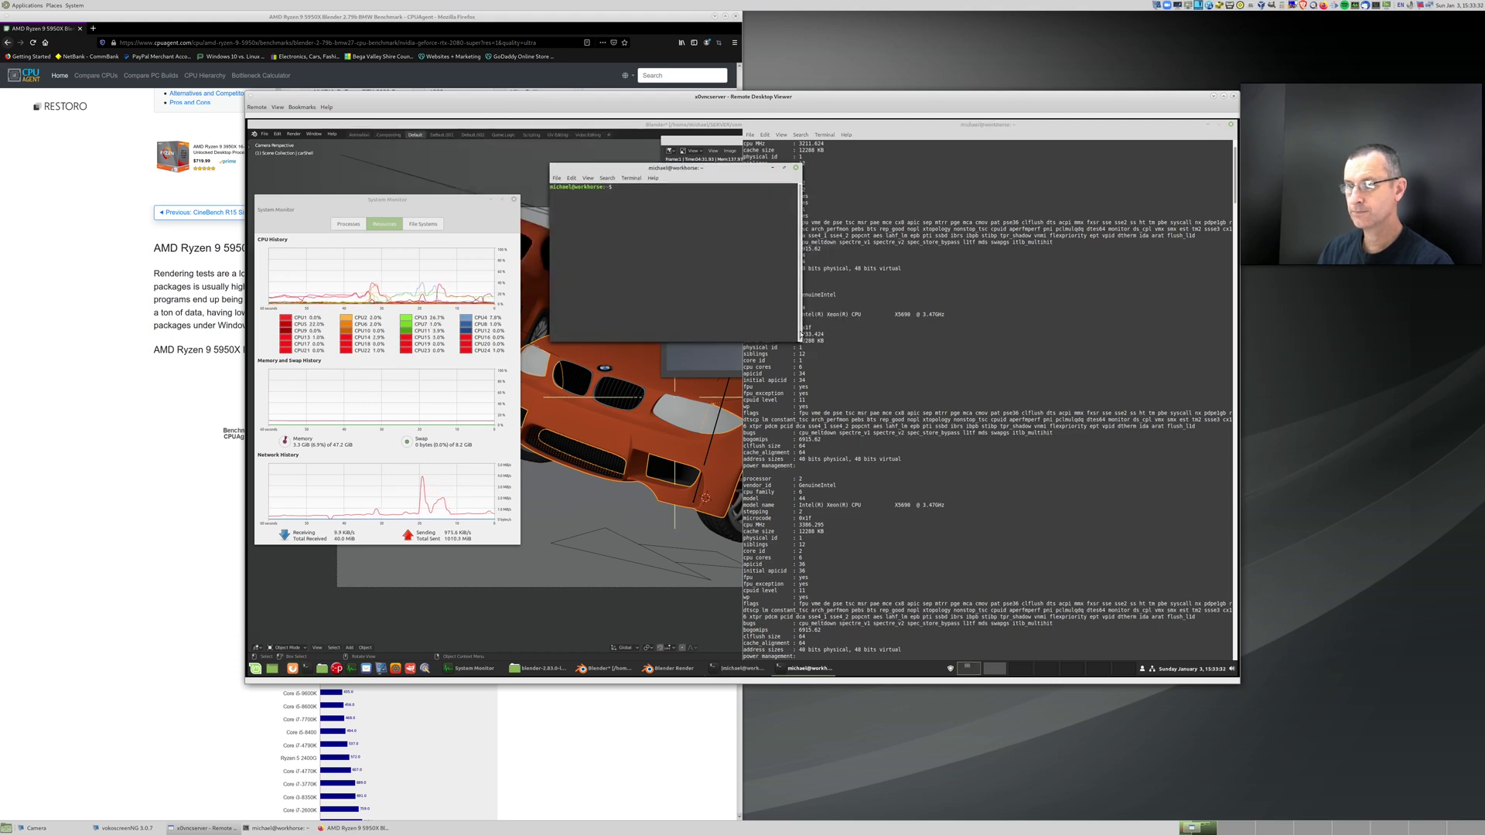
drag(800, 337, 1053, 338)
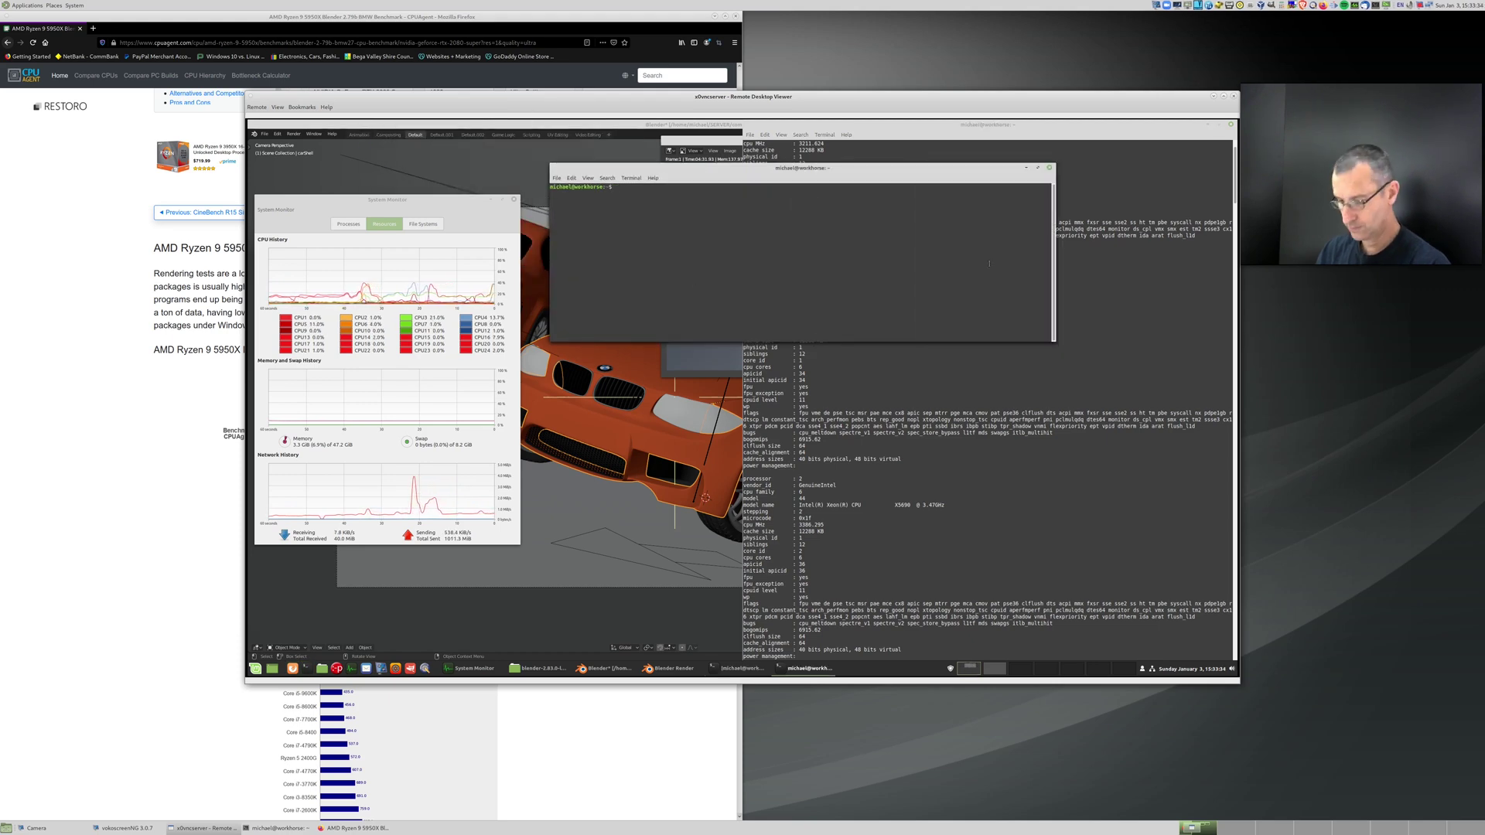
Step: Run 'lspci |grep VGA' and highlight the GeForce GTX 1080 in the output
text(lspci)
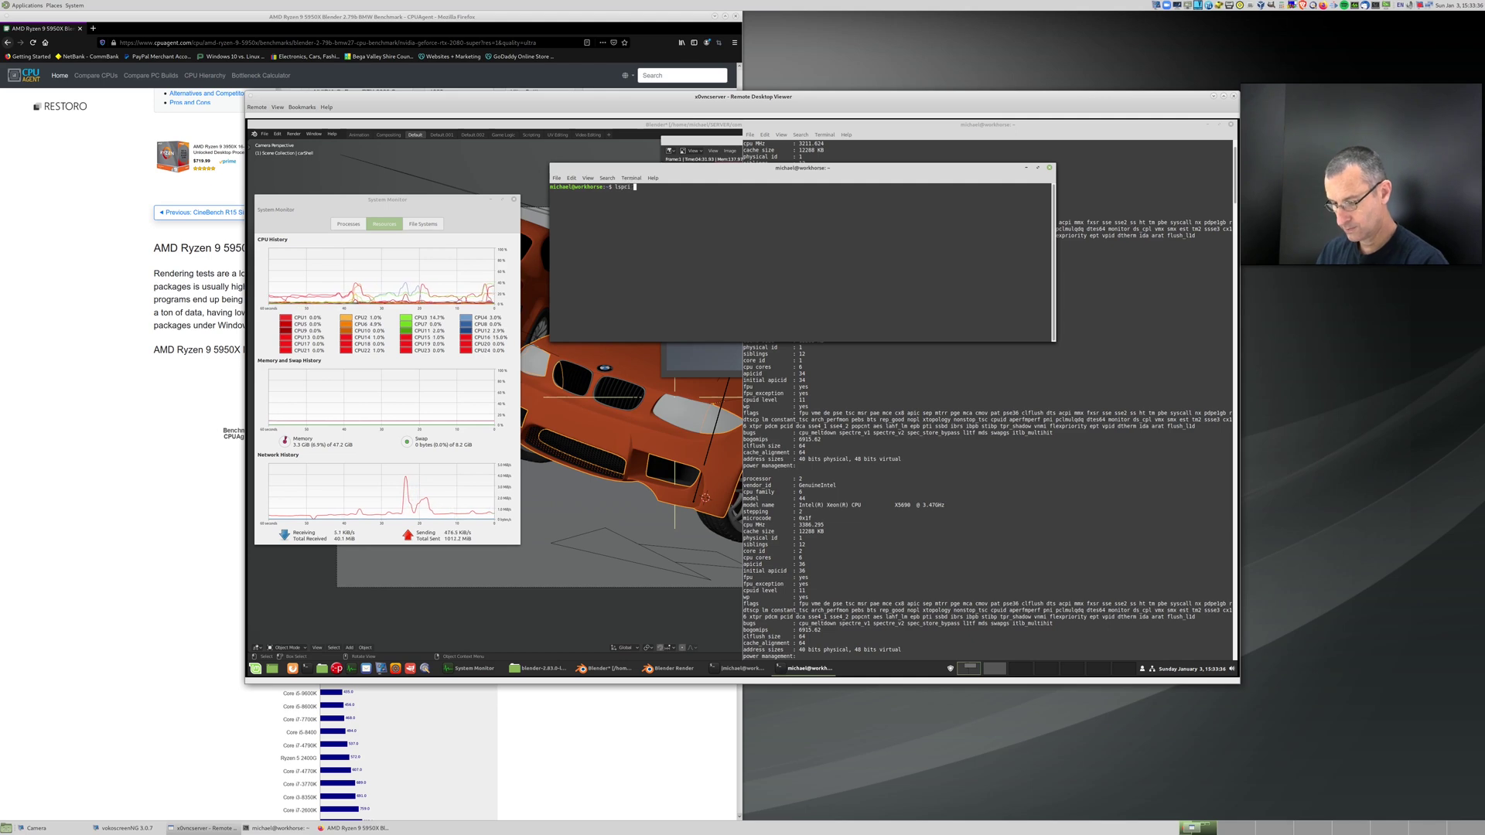
text( |gre)
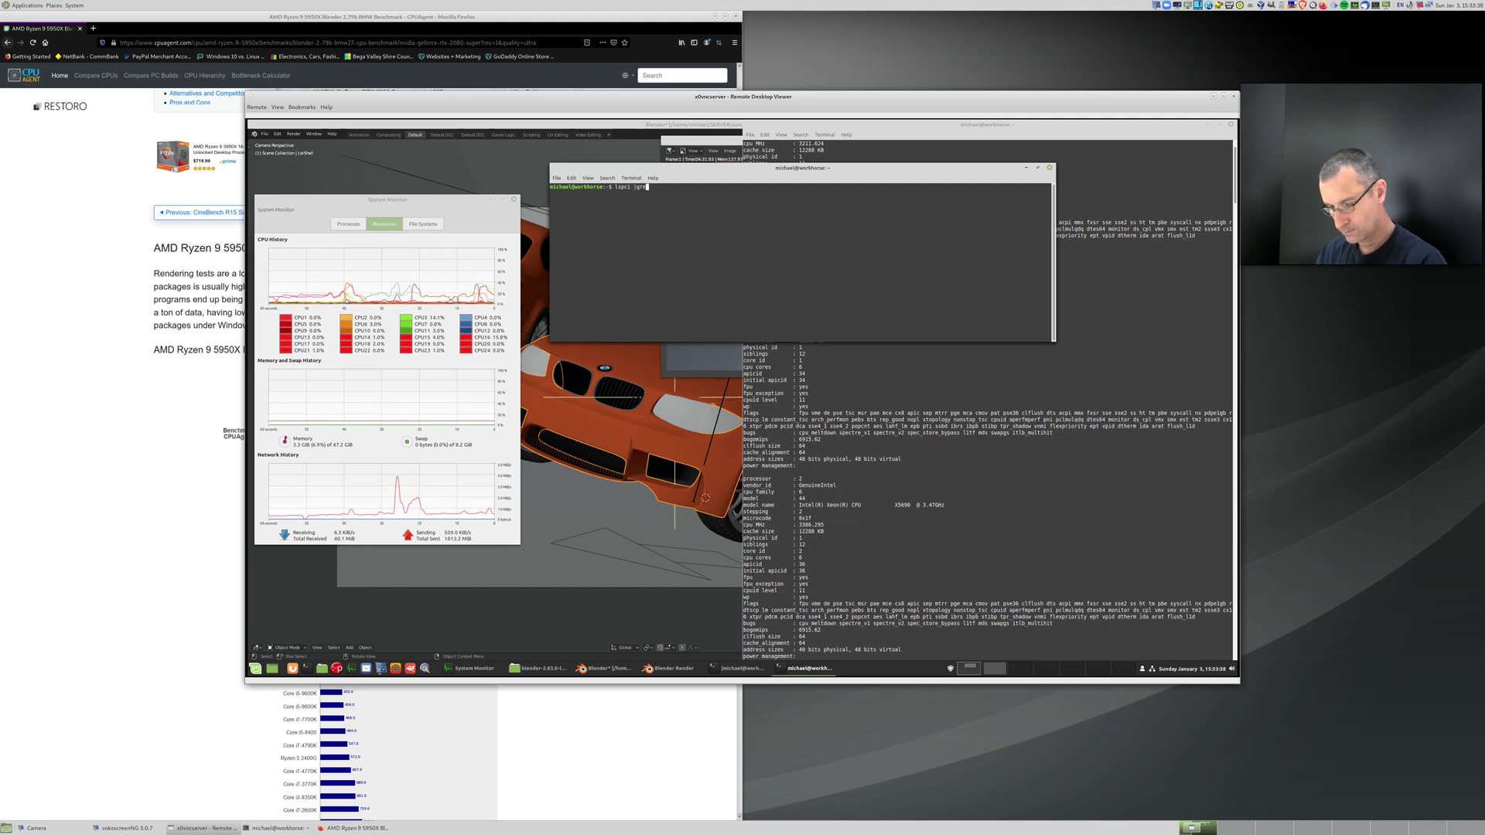
text(p VGA)
key(Return)
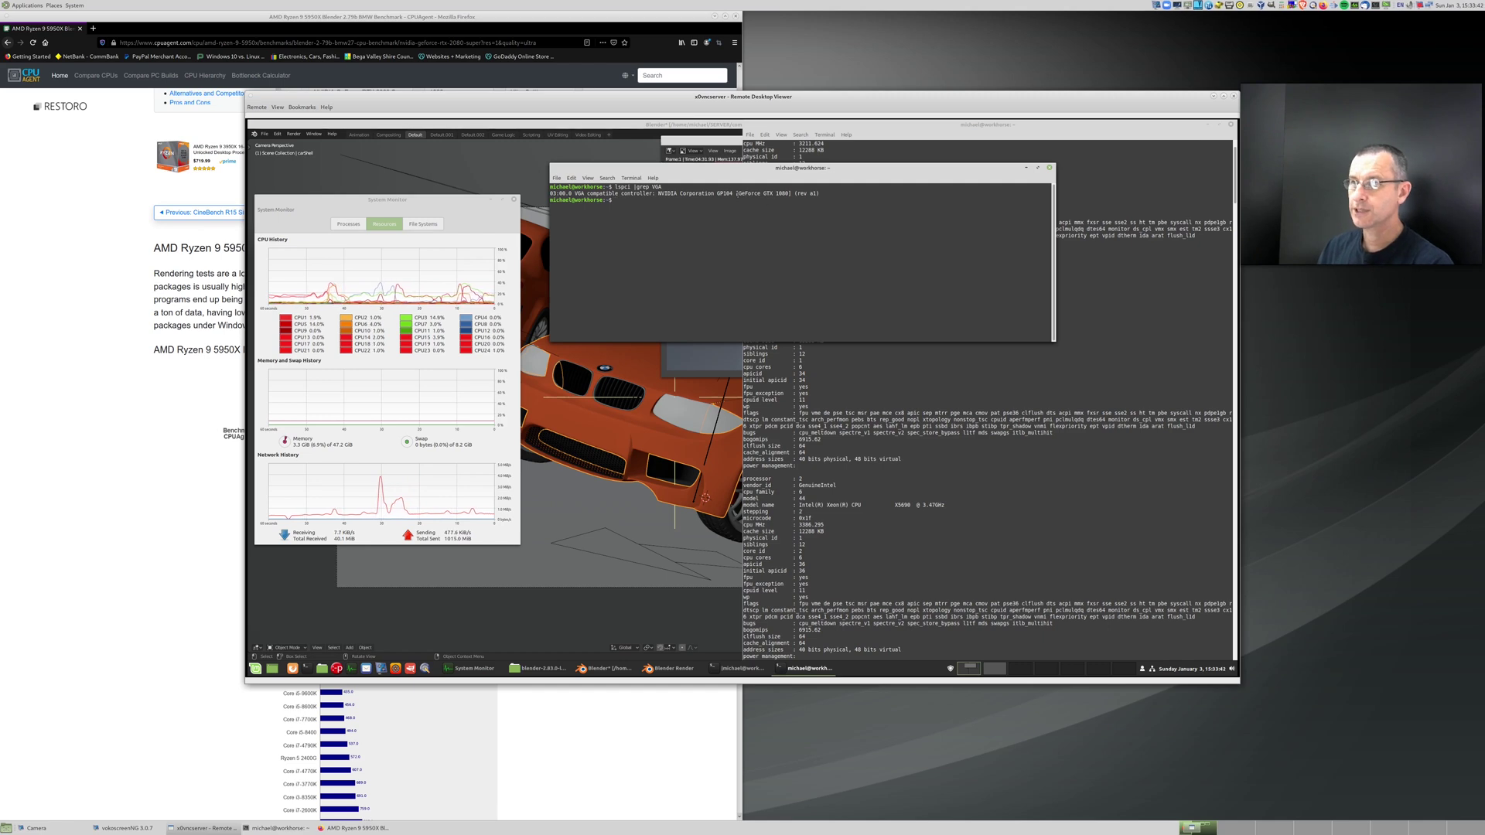
drag(738, 194, 788, 193)
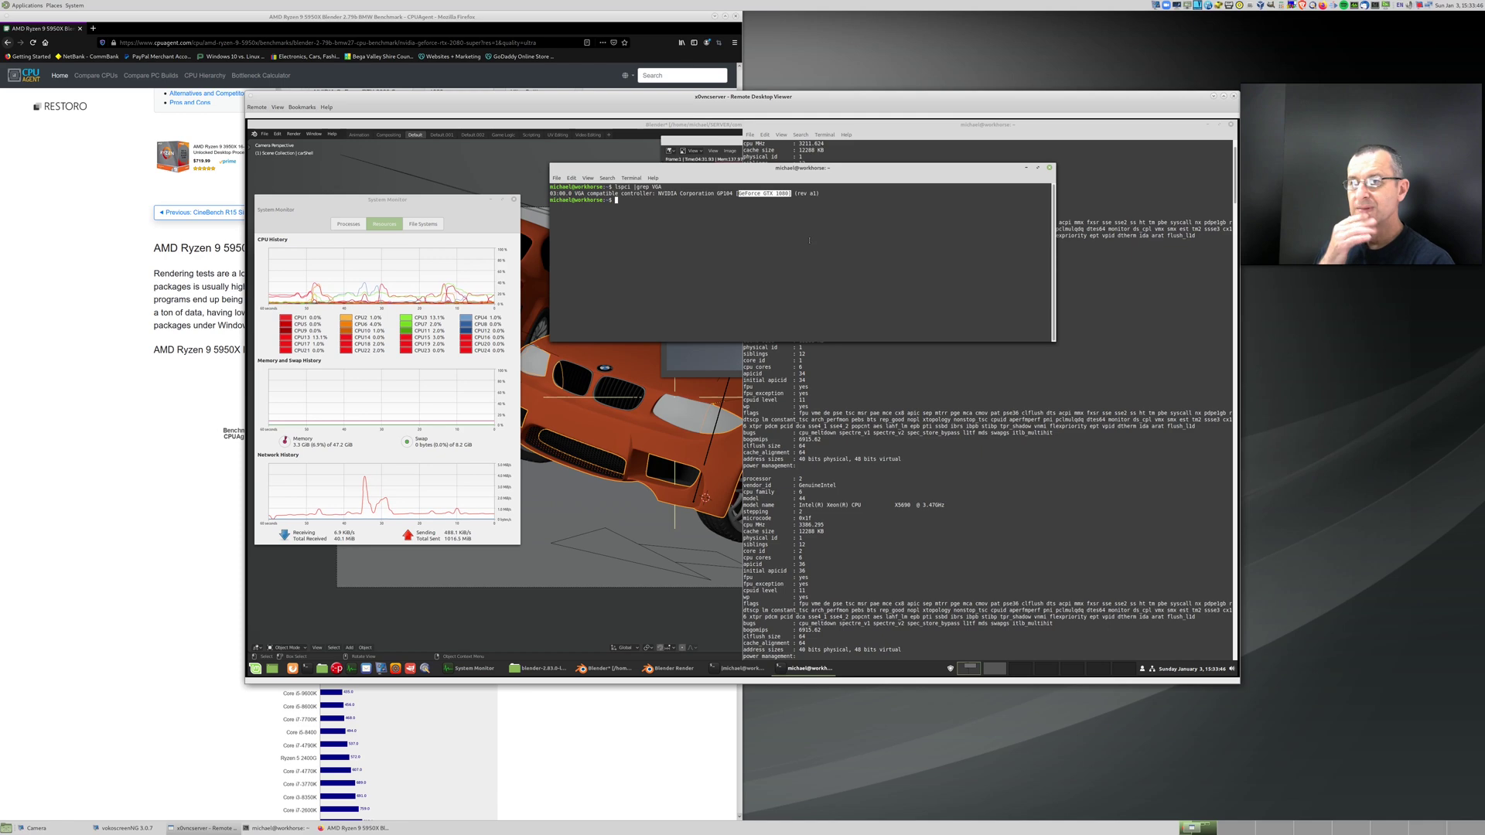
drag(850, 170, 923, 330)
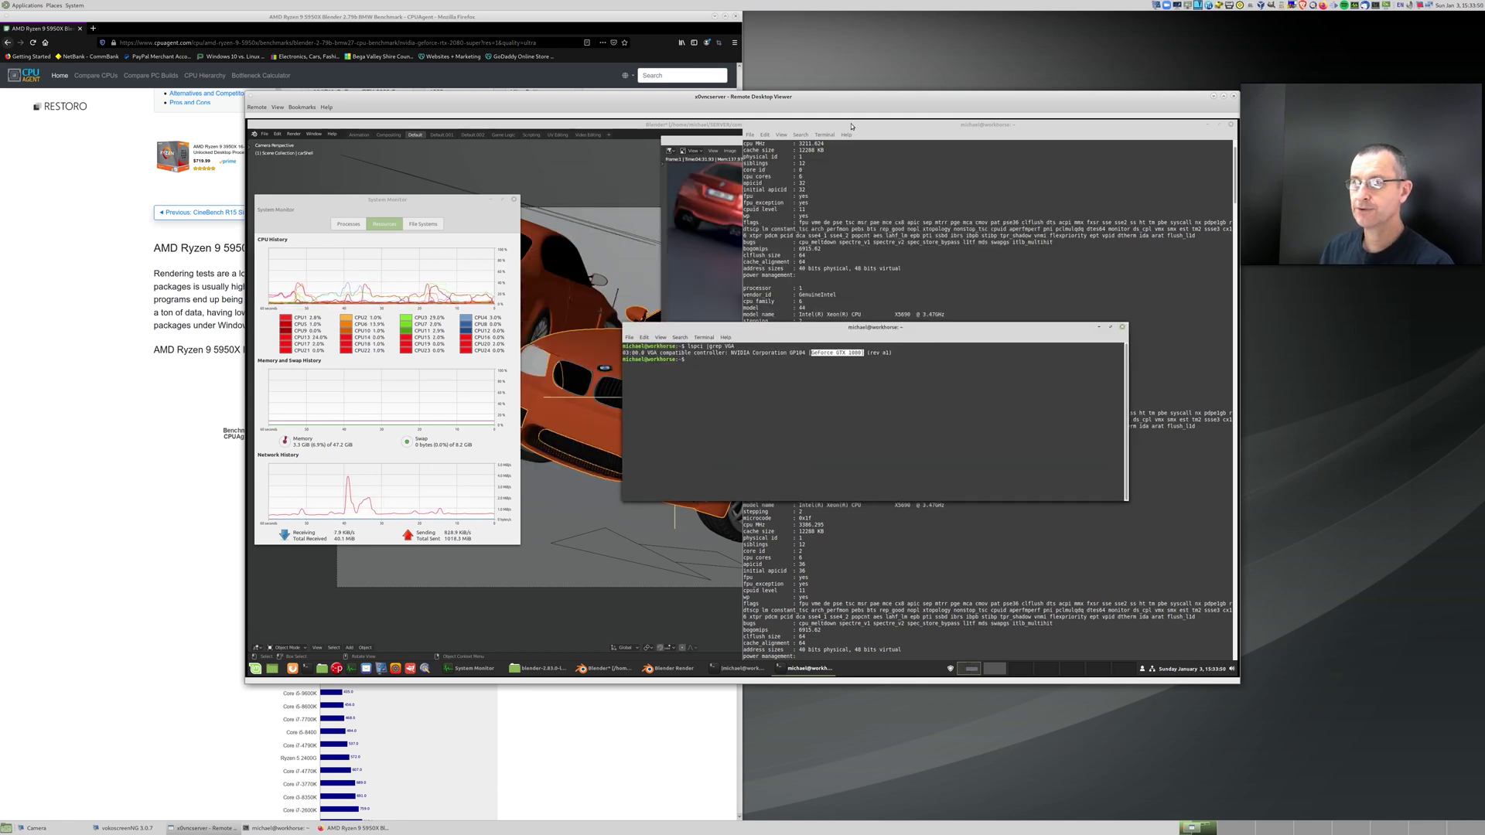
Step: Close the leftover graphics-query and cpuinfo terminal windows to uncover Blender
double_click(851, 126)
key(alt+t)
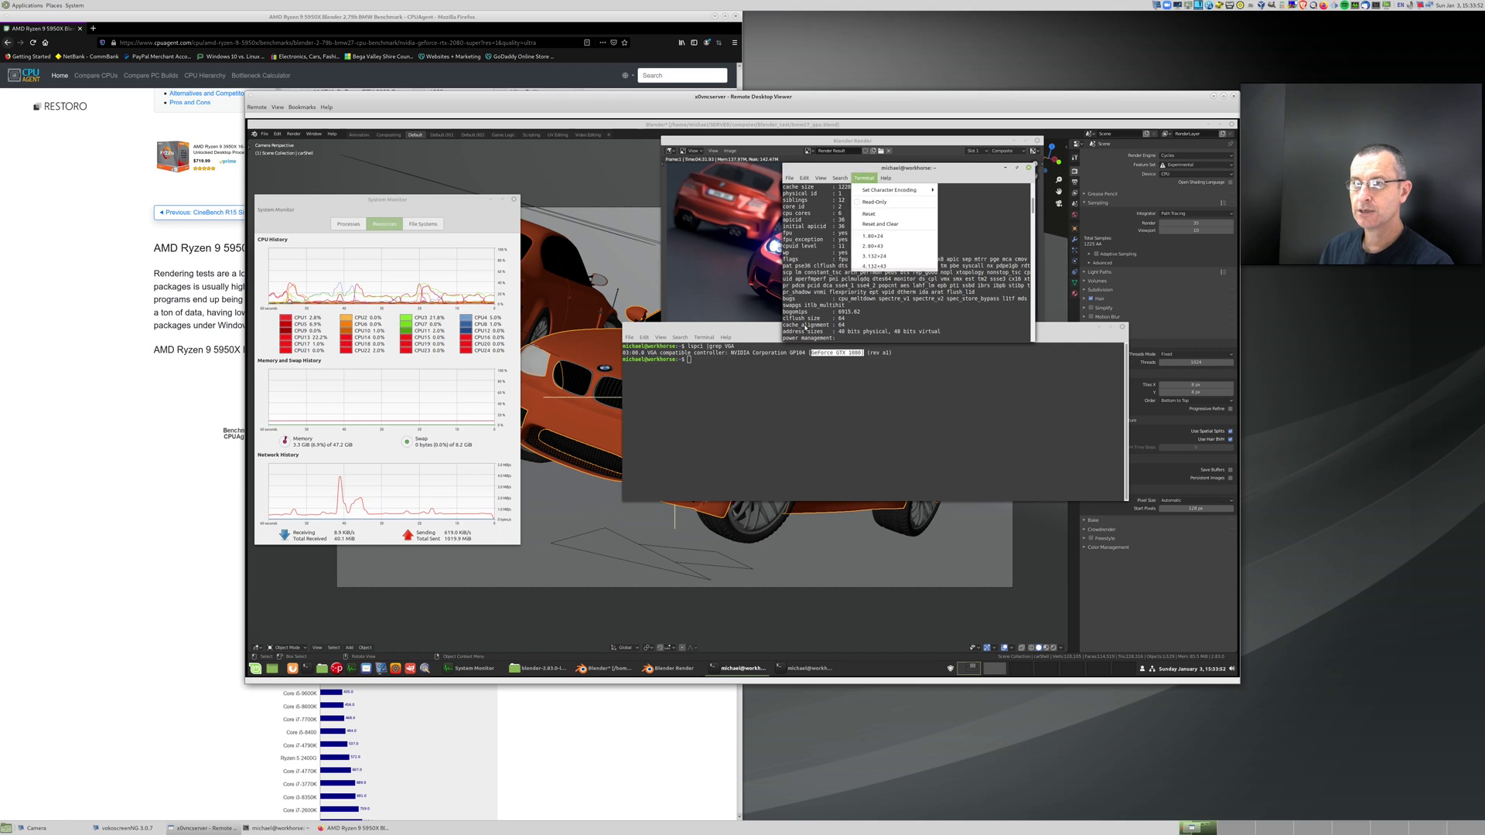
click(904, 216)
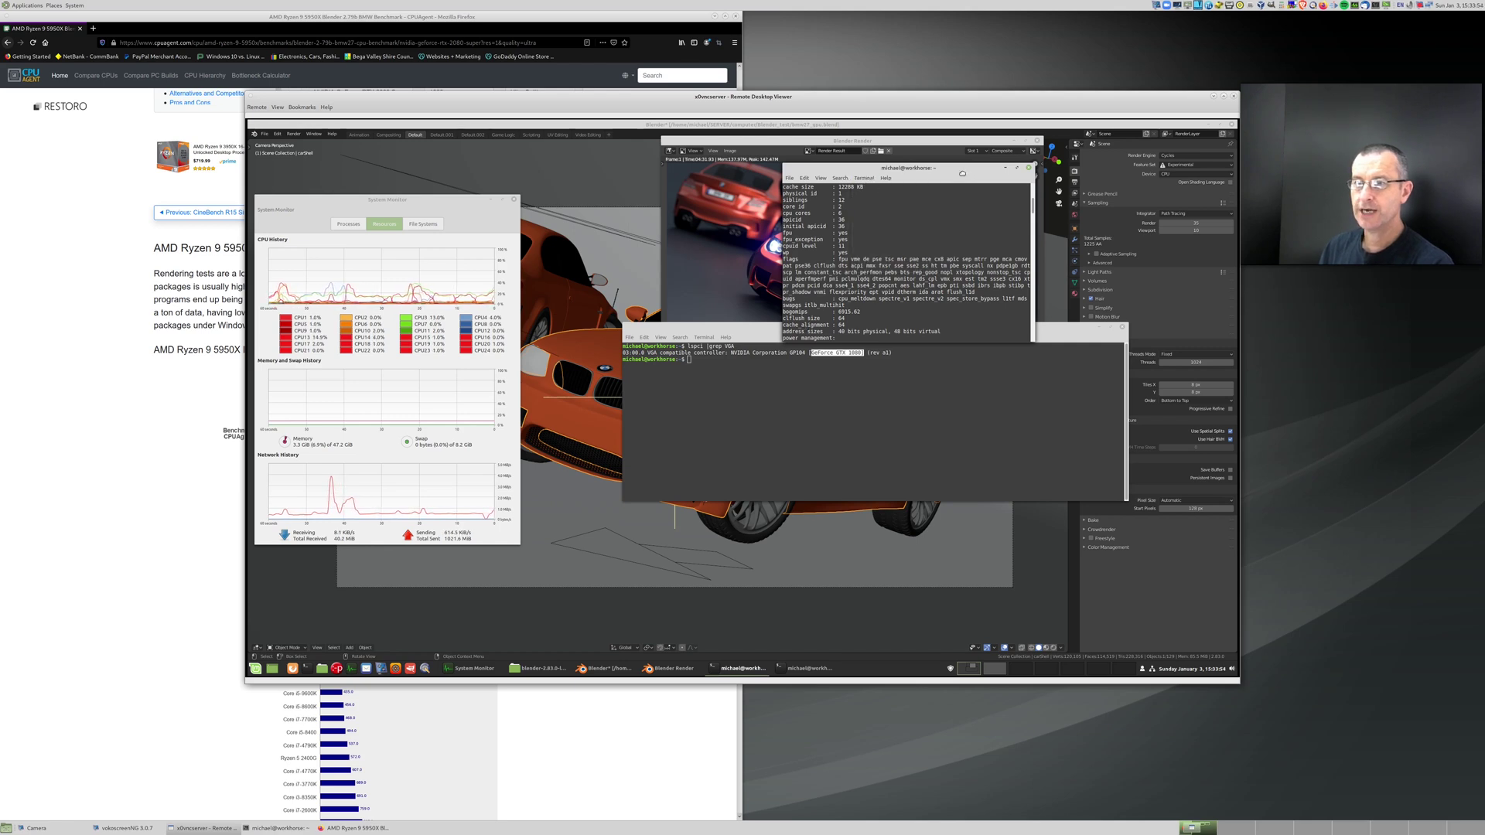
drag(962, 173, 1046, 410)
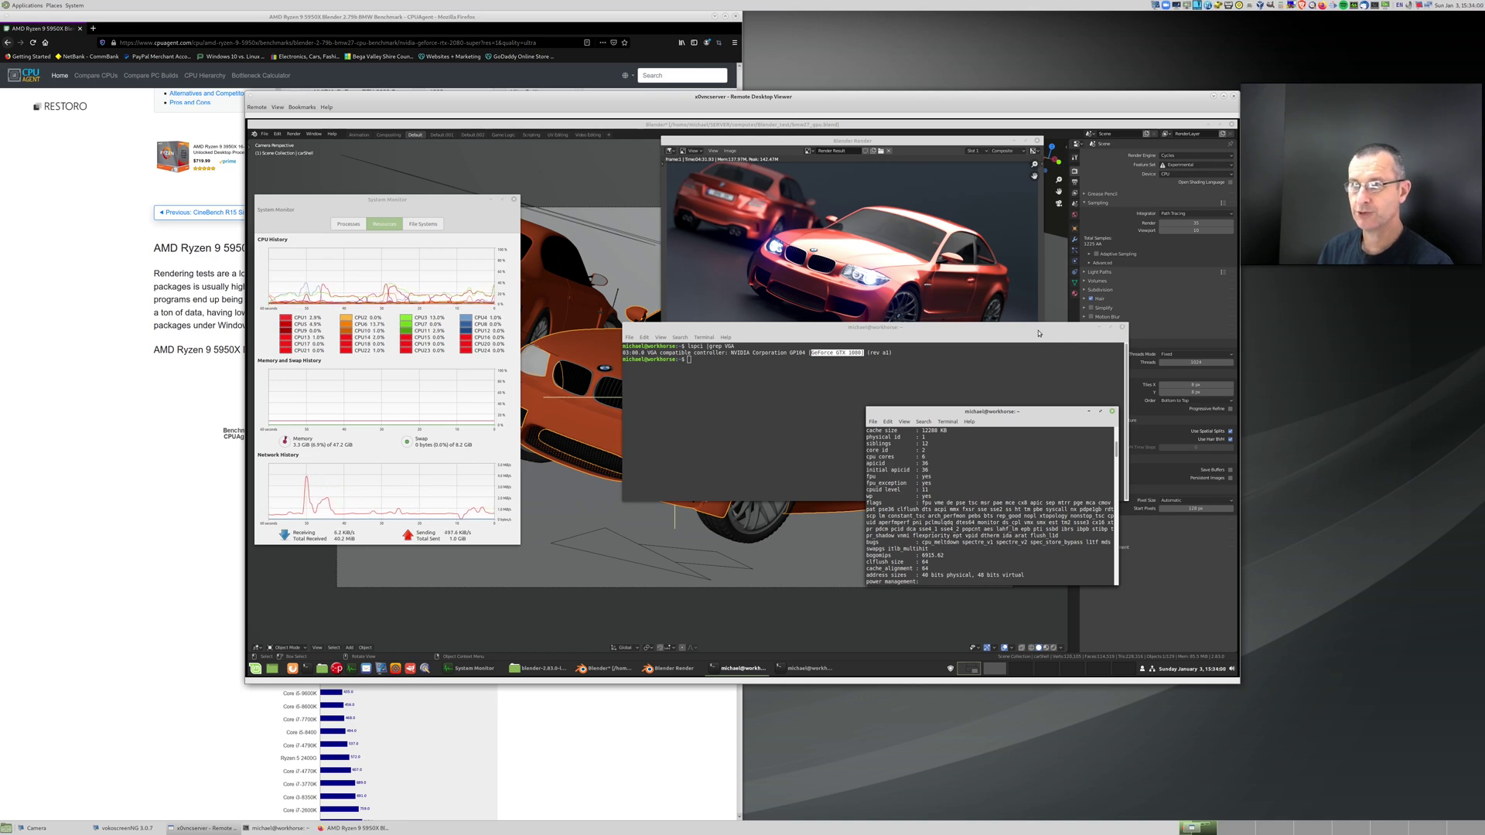
click(1123, 328)
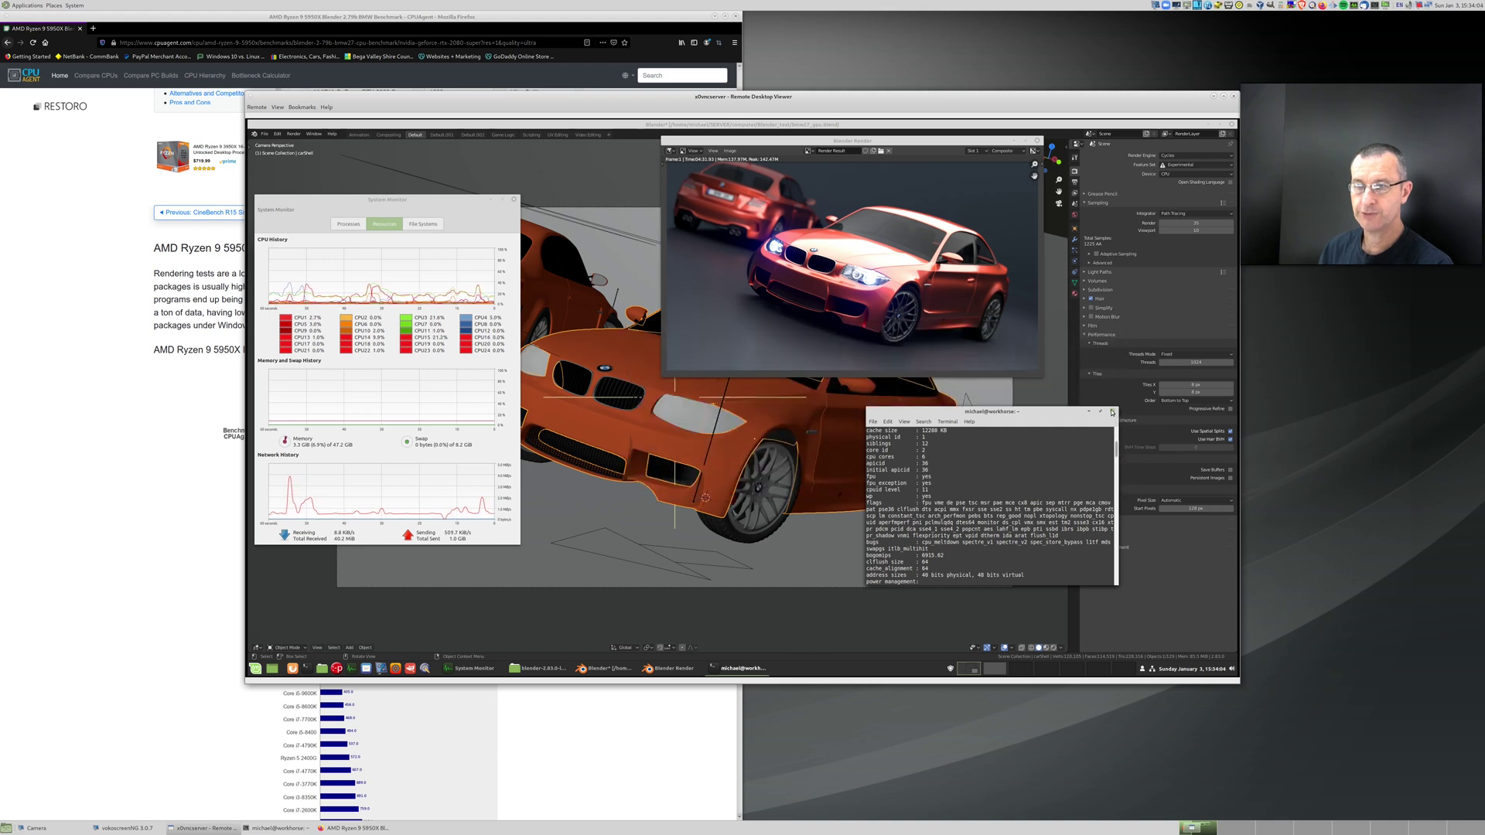
click(1112, 412)
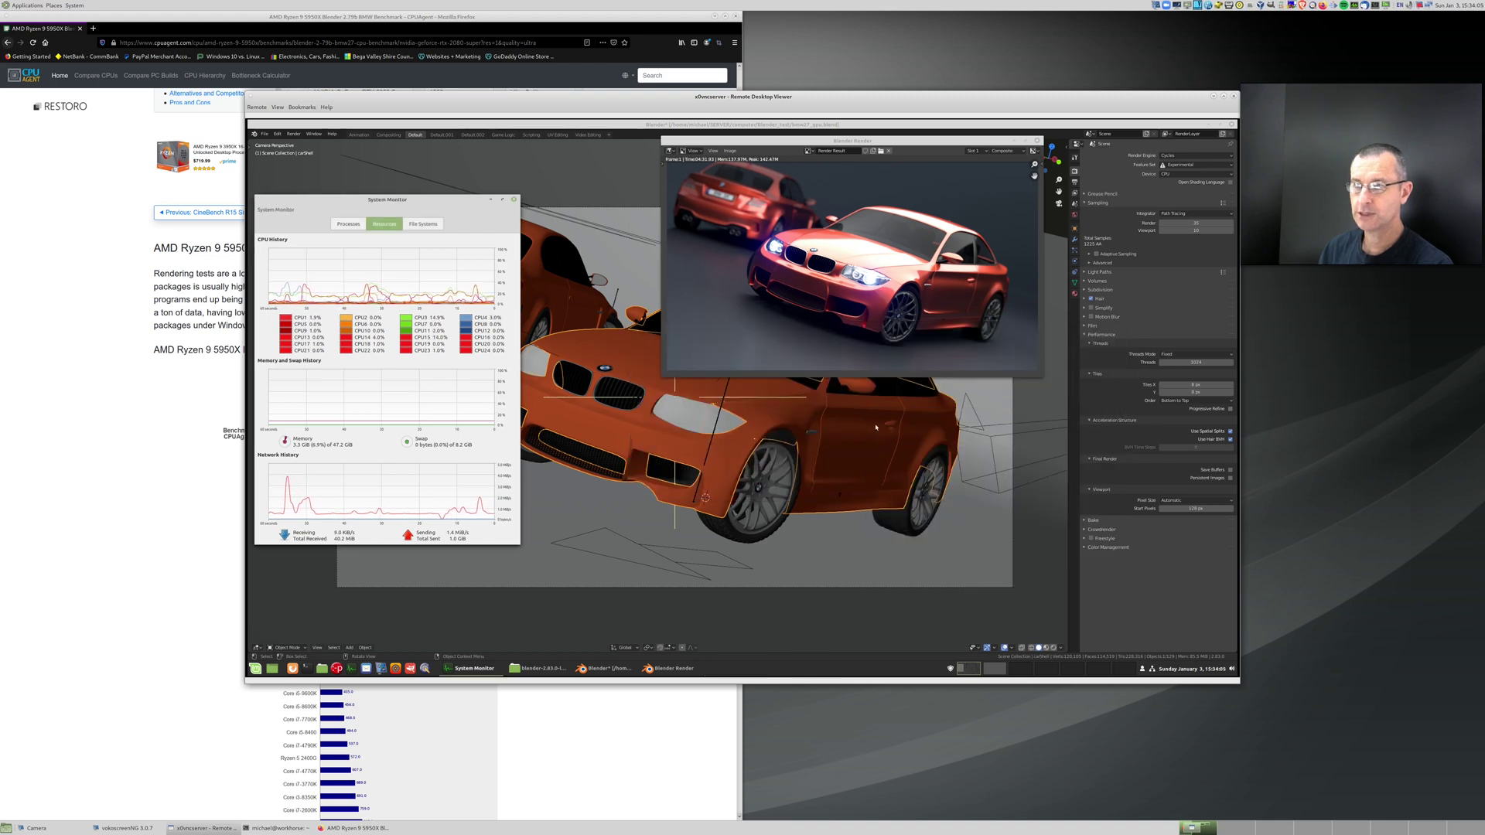
Step: Change the Cycles render tiles from 8 to 32 px for both Tiles X and Tiles Y
double_click(1195, 386)
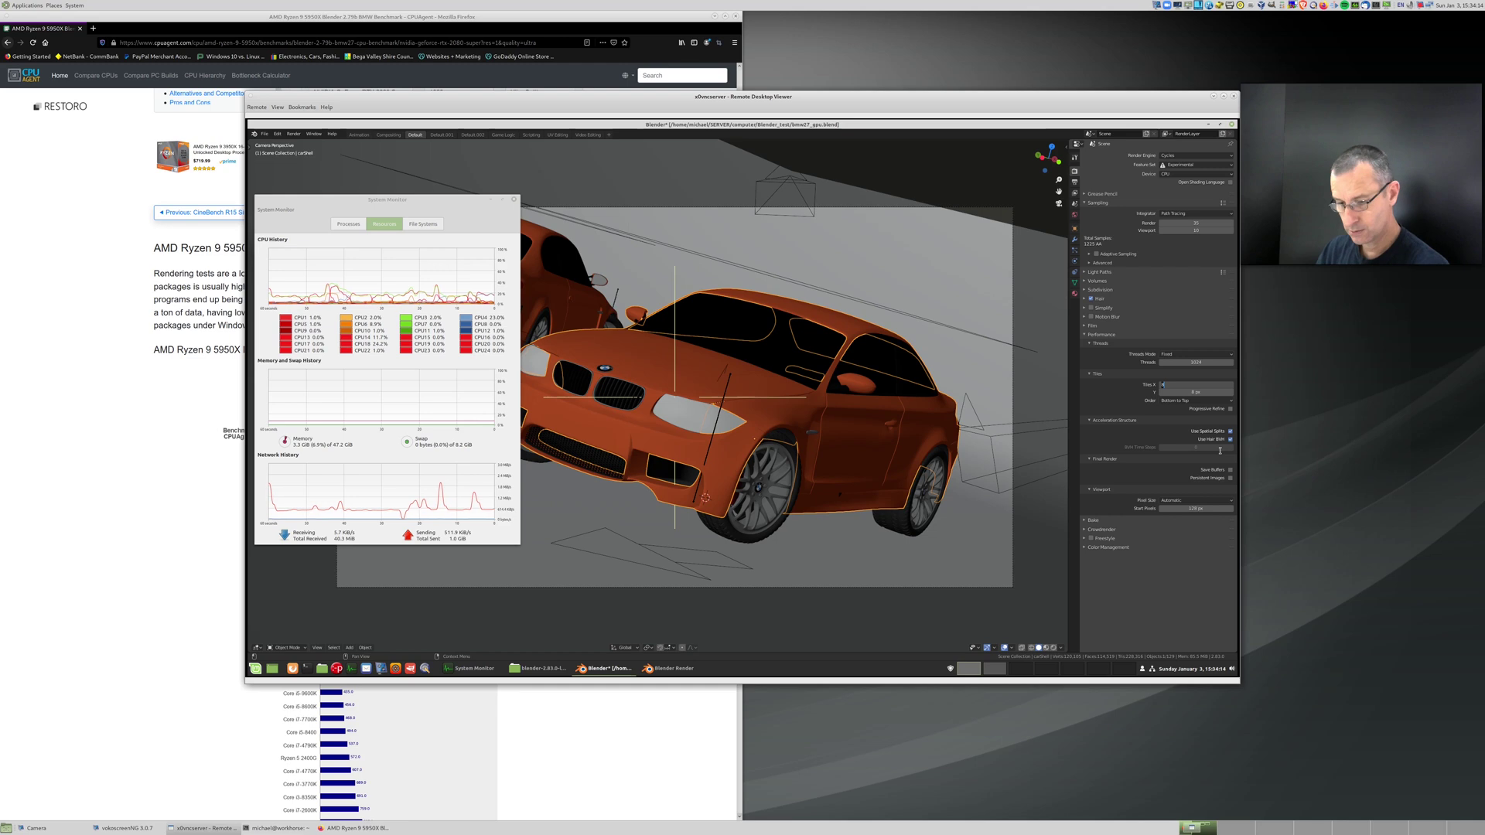
key(BackSpace)
key(Tab)
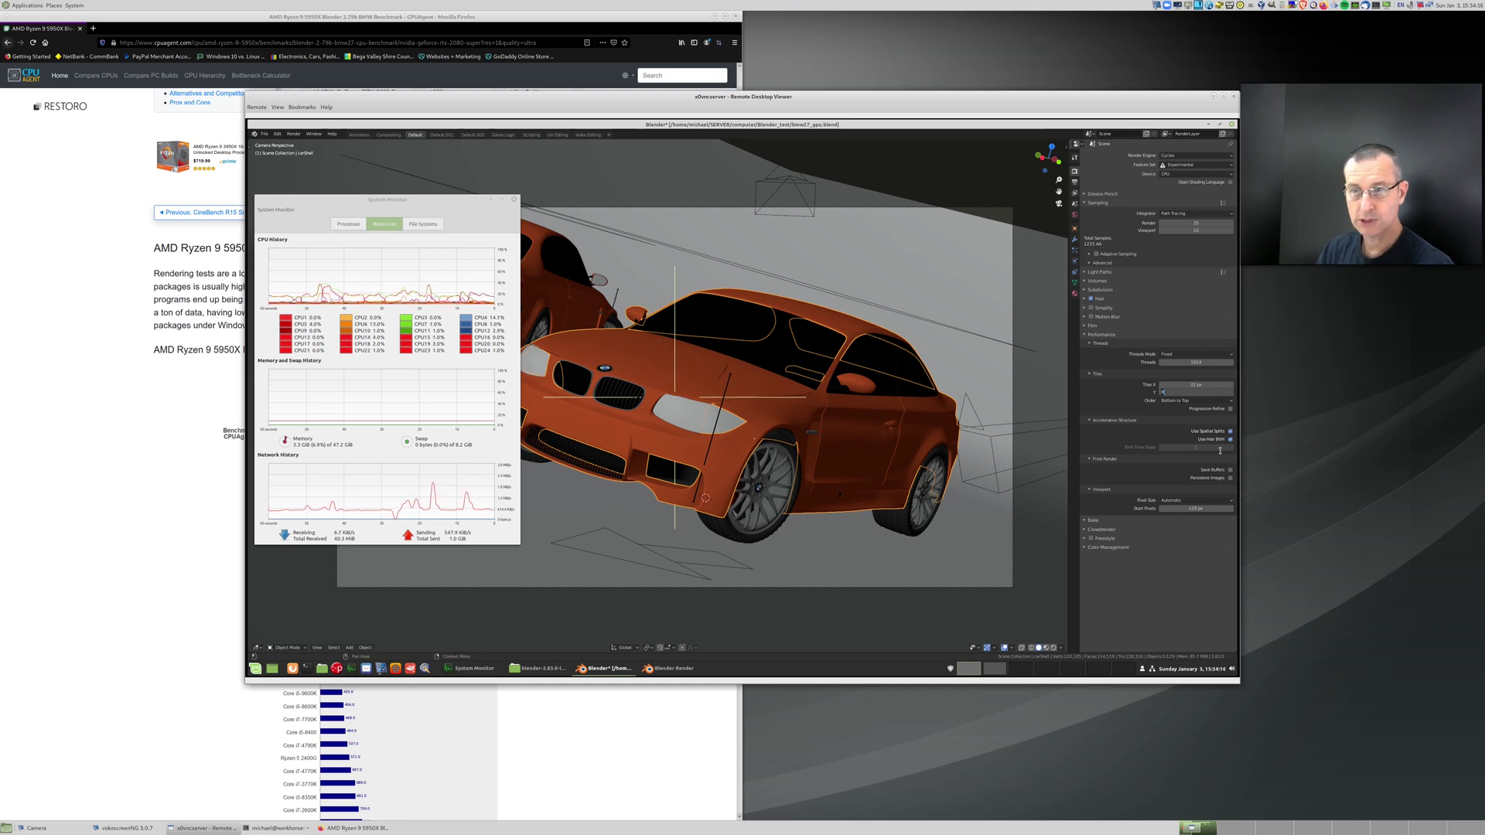
text(32)
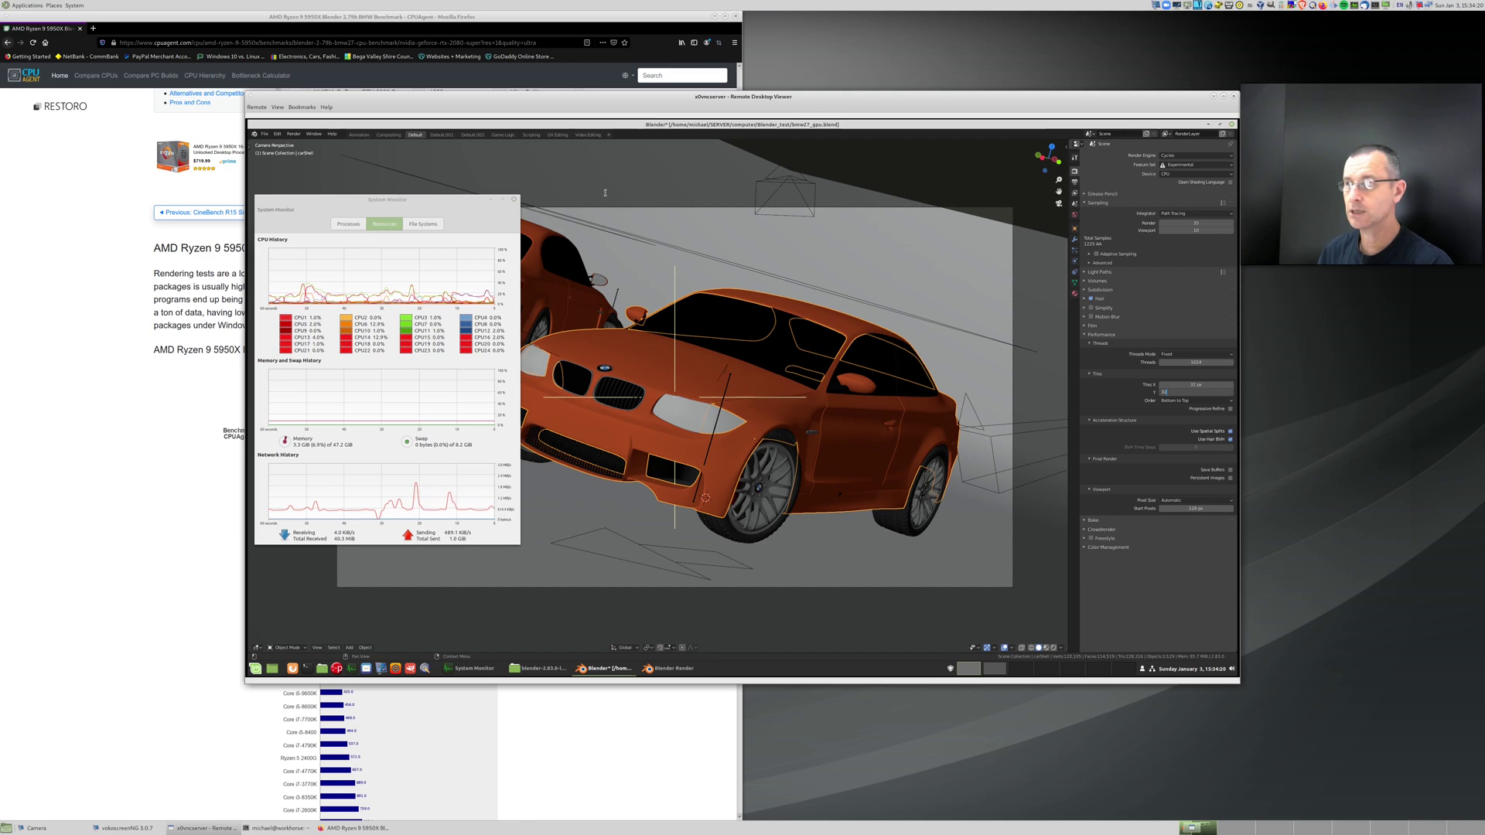
click(294, 134)
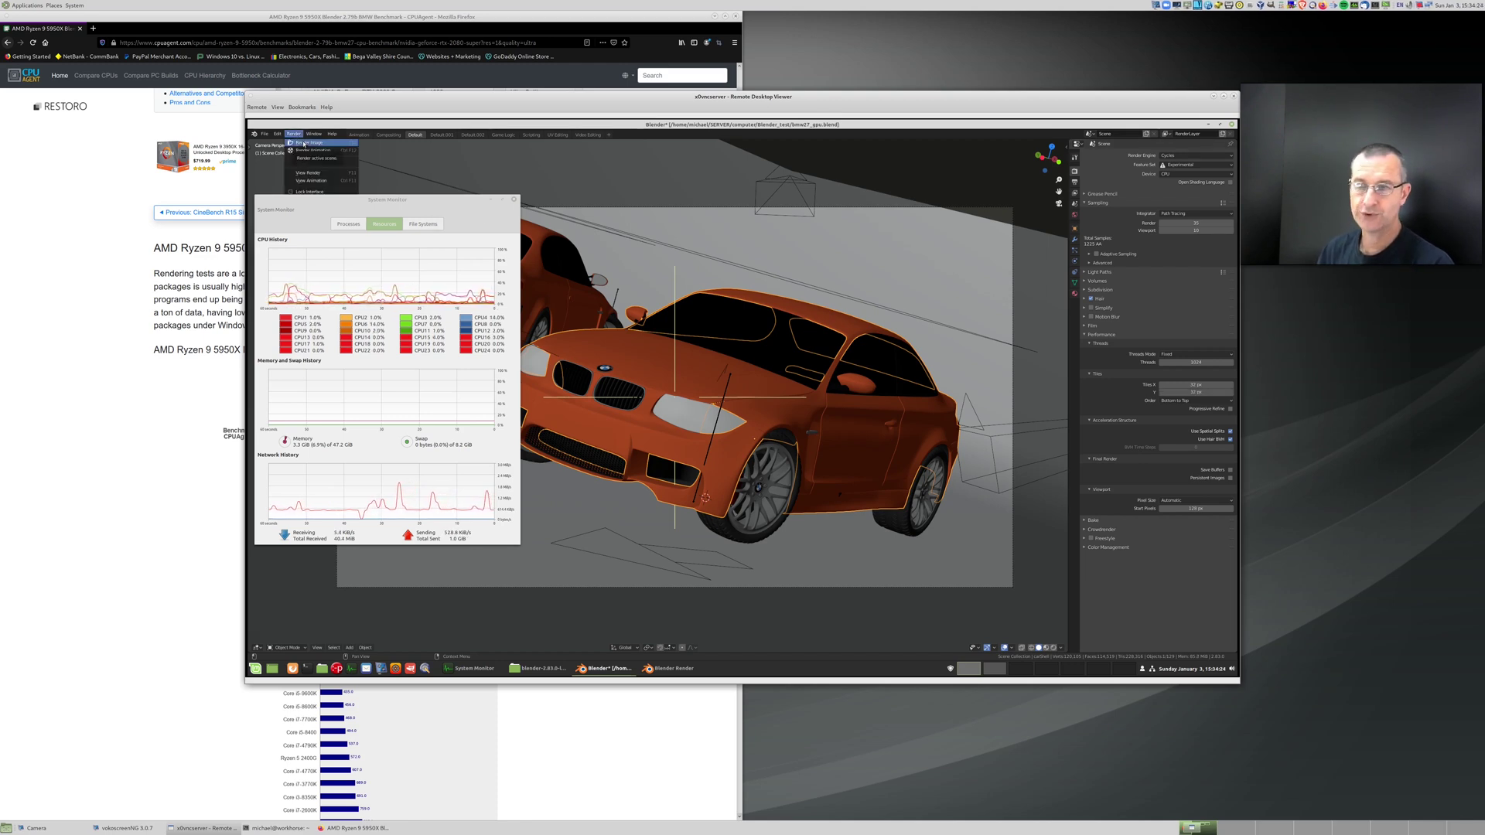
Step: Render the BMW scene as a still image using the 32 px tiles
click(305, 142)
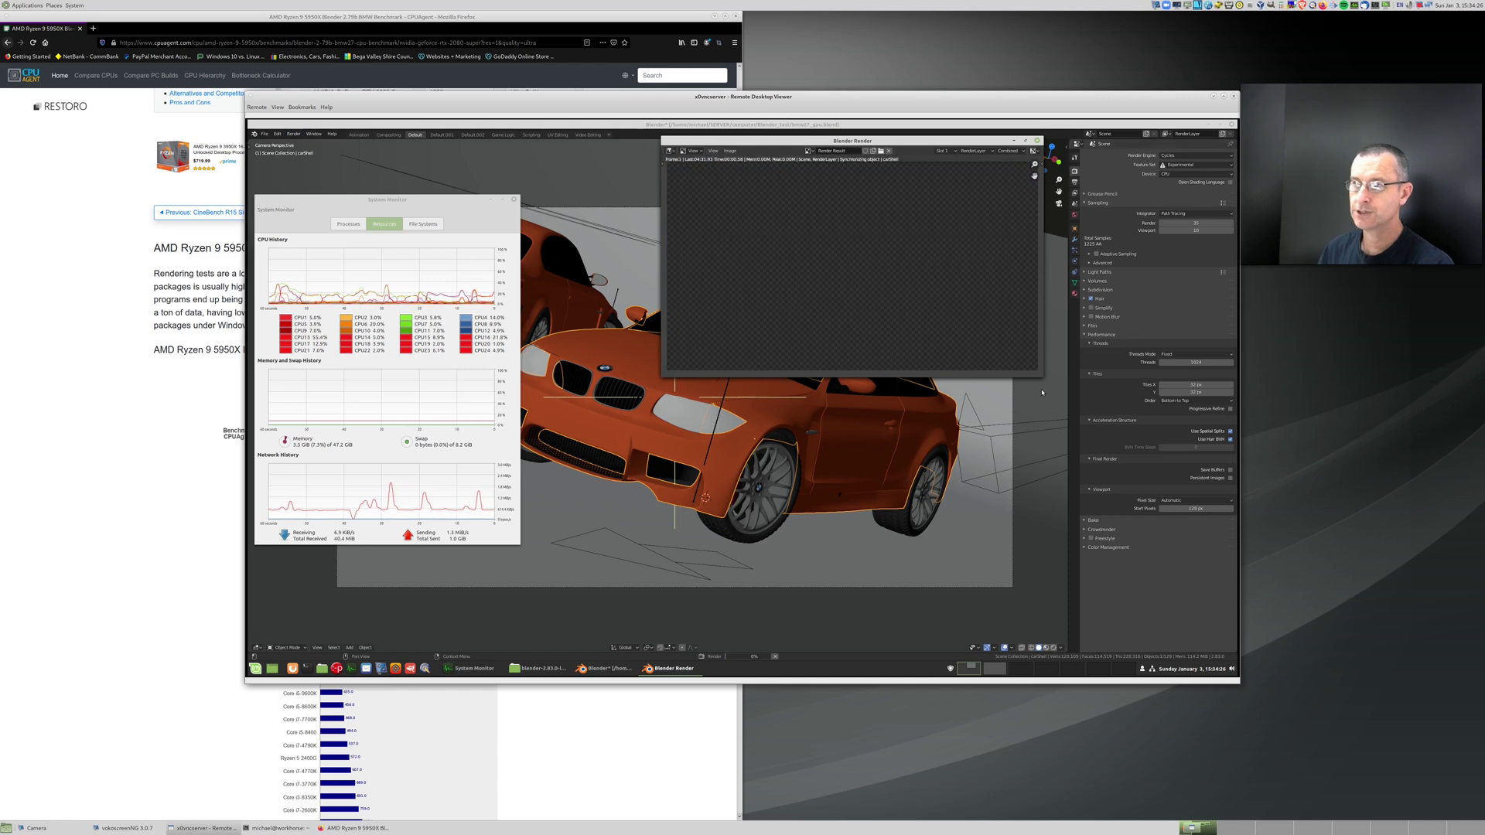